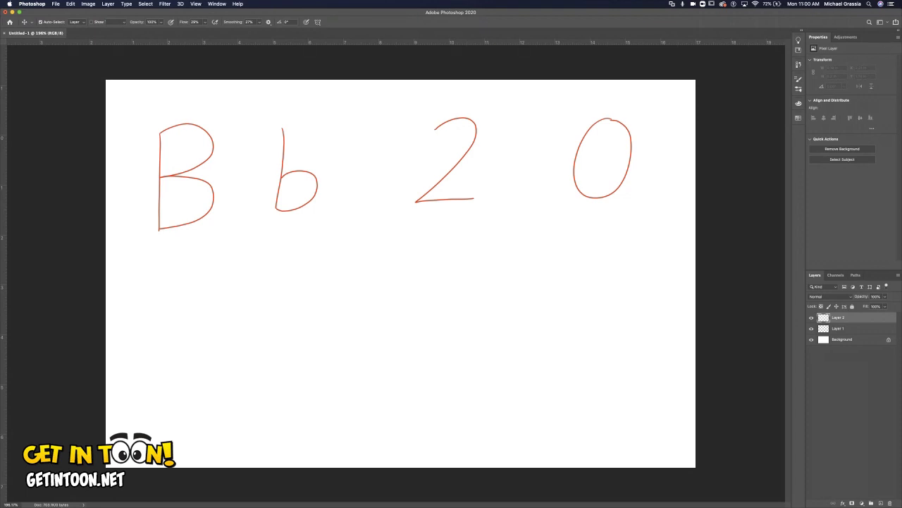
mouse_move(217, 128)
mouse_down()
mouse_move(177, 244)
mouse_move(216, 220)
mouse_move(214, 248)
mouse_up()
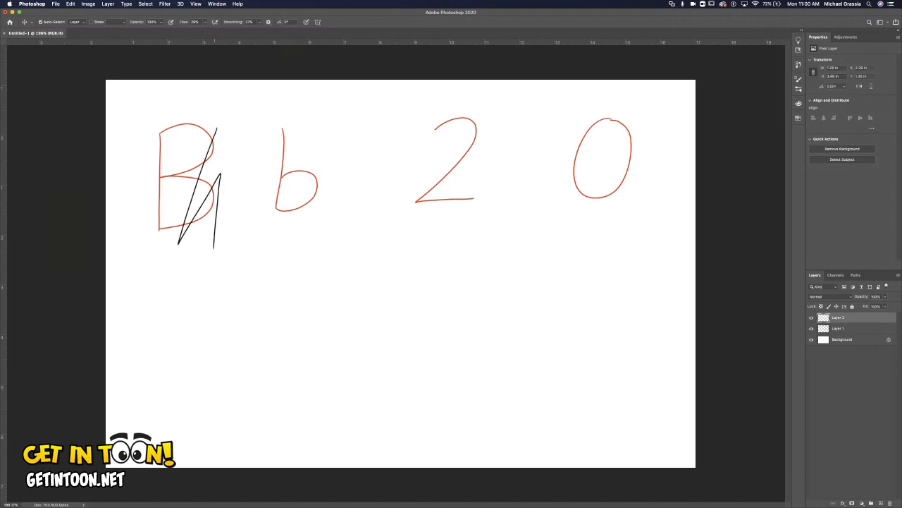
key(ctrl+z)
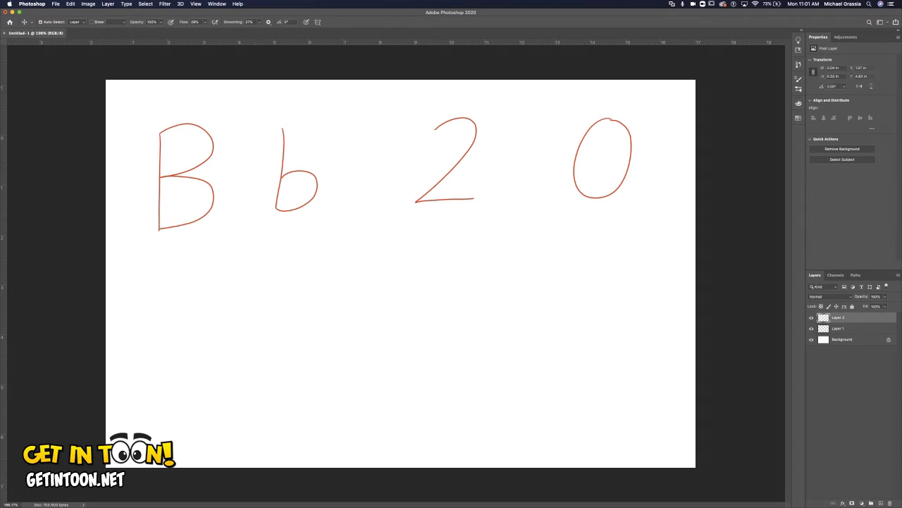
drag(146, 260, 176, 260)
key(super+equal)
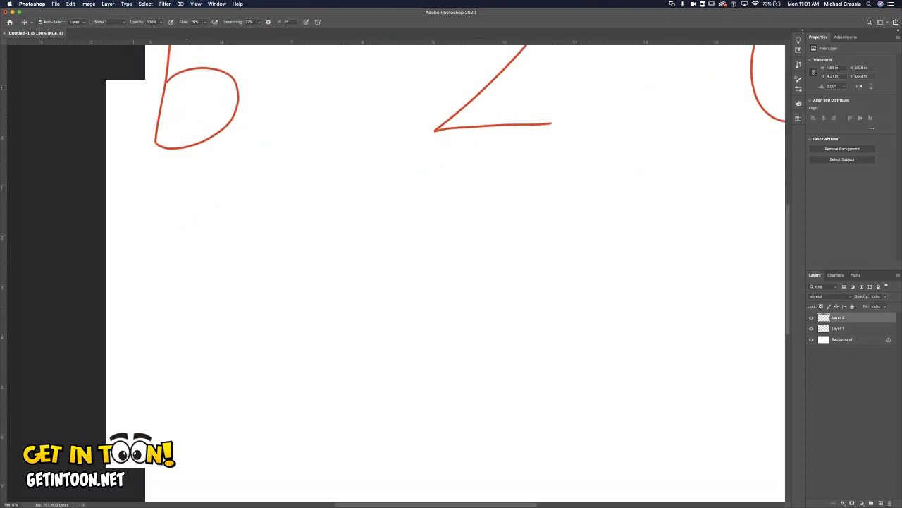
- Zoom in on the B's top bowl and draw the bear's dot eyes
key(super+equal)
scroll(444, 271, up, 10)
scroll(445, 271, left, 15)
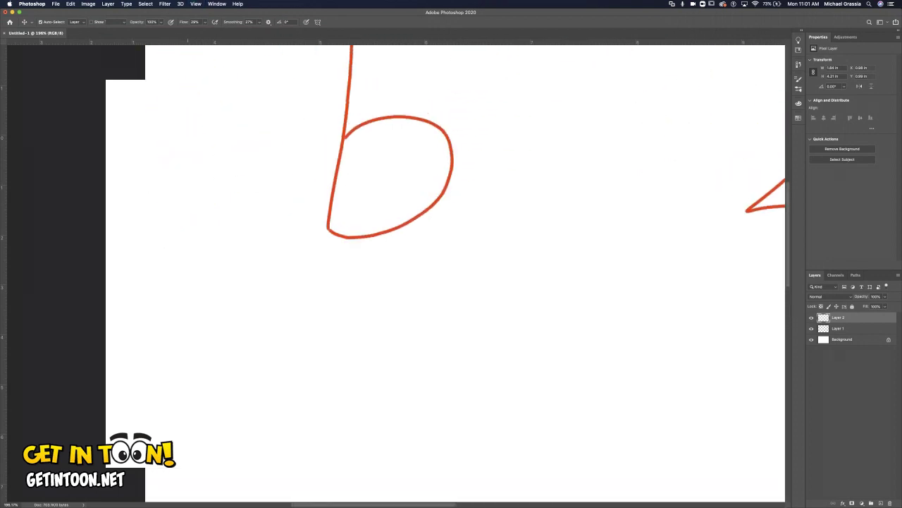
scroll(444, 272, right, 10)
scroll(444, 271, down, 3)
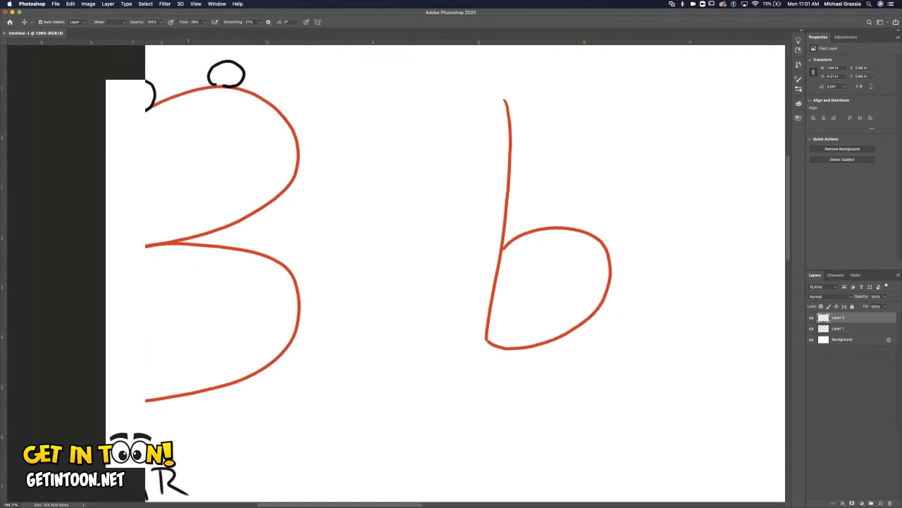
scroll(444, 272, left, 6)
scroll(444, 272, up, 2)
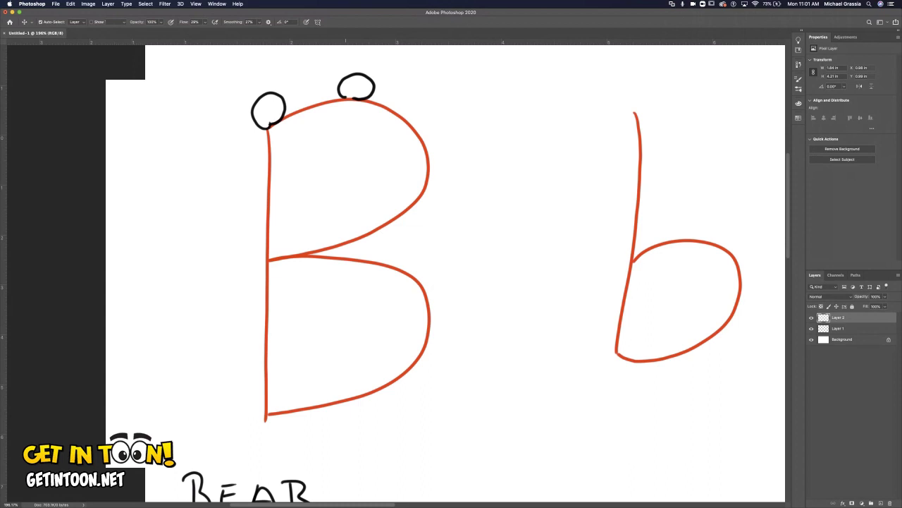
drag(337, 141, 378, 131)
- Add a solid black oval nose and a smiling mouth below the eyes
mouse_move(375, 154)
mouse_down()
mouse_move(357, 163)
mouse_move(374, 169)
mouse_move(385, 158)
mouse_move(359, 160)
mouse_move(381, 159)
mouse_move(366, 163)
mouse_up()
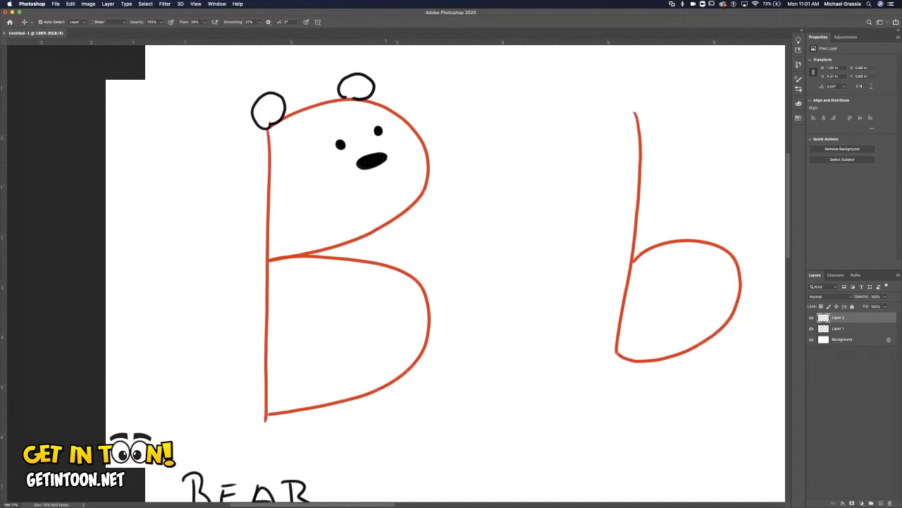
drag(380, 153, 357, 158)
mouse_move(351, 181)
mouse_down()
mouse_move(364, 187)
mouse_move(375, 168)
mouse_move(397, 171)
mouse_move(401, 155)
mouse_up()
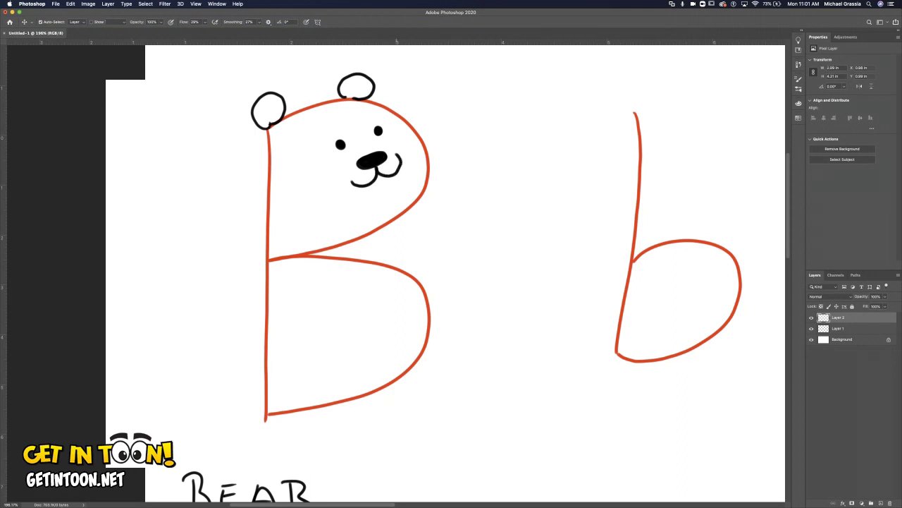
drag(355, 179, 349, 182)
- Outline two arms, an oval foot and a right-reaching leg with a rounded foot
mouse_move(281, 260)
mouse_down()
mouse_move(273, 286)
mouse_move(321, 315)
mouse_move(339, 322)
mouse_move(360, 307)
mouse_move(342, 277)
mouse_move(277, 260)
mouse_up()
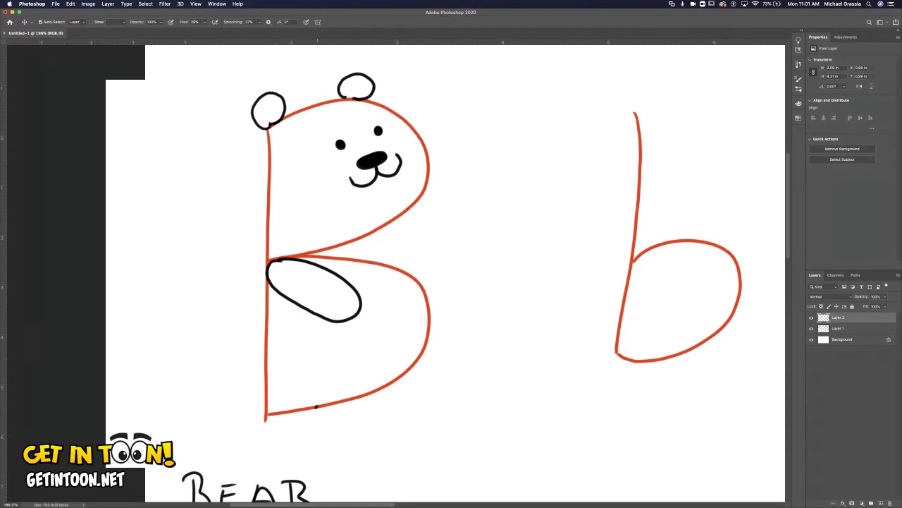
mouse_move(316, 406)
mouse_down()
mouse_move(316, 357)
mouse_move(292, 359)
mouse_move(285, 412)
mouse_move(310, 420)
mouse_move(320, 400)
mouse_up()
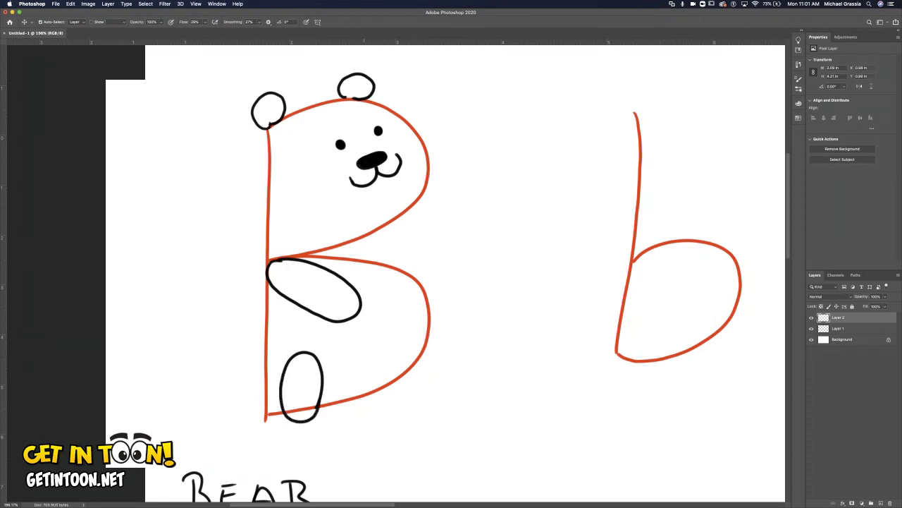
drag(427, 343, 473, 342)
drag(388, 385, 469, 380)
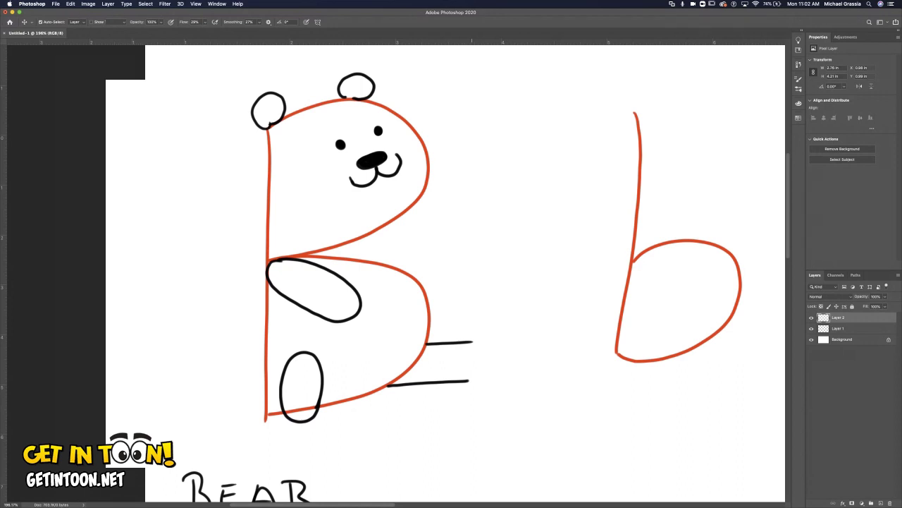
mouse_move(472, 343)
mouse_down()
mouse_move(471, 327)
mouse_move(493, 306)
mouse_move(500, 363)
mouse_move(487, 385)
mouse_move(469, 383)
mouse_up()
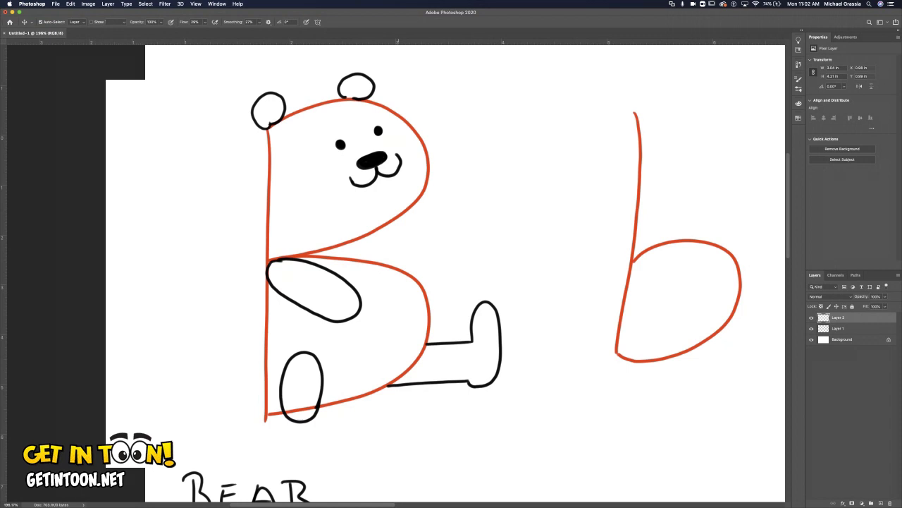
mouse_move(400, 270)
mouse_down()
mouse_move(368, 303)
mouse_move(375, 315)
mouse_move(415, 297)
mouse_move(399, 271)
mouse_up()
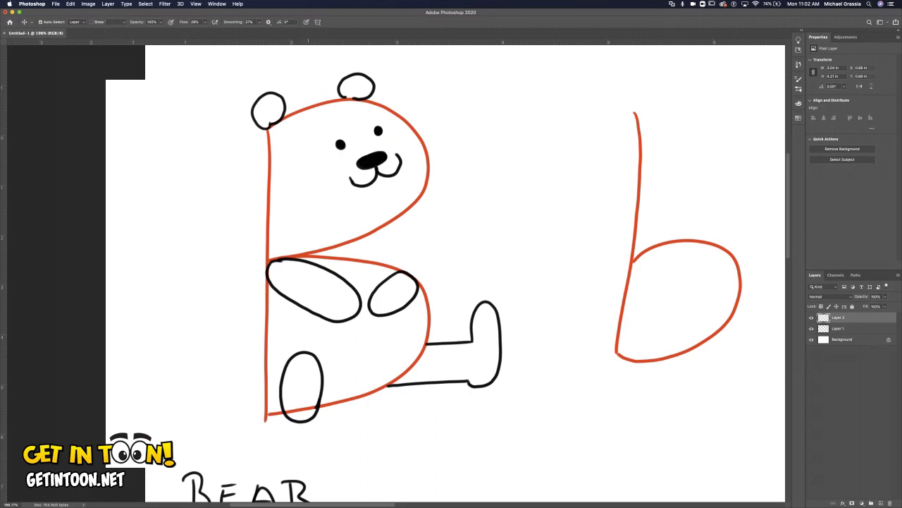
mouse_move(323, 378)
mouse_down()
mouse_move(316, 346)
mouse_move(288, 336)
mouse_move(281, 387)
mouse_move(293, 422)
mouse_move(322, 403)
mouse_move(326, 359)
mouse_move(308, 334)
mouse_move(284, 356)
mouse_move(286, 370)
mouse_move(302, 339)
mouse_move(317, 353)
mouse_move(325, 344)
mouse_move(332, 388)
mouse_move(317, 418)
mouse_up()
- Fill the oval foot and both arms solid black, and thicken the leg's upper line
mouse_move(300, 338)
mouse_down()
mouse_move(307, 334)
mouse_move(327, 359)
mouse_move(324, 409)
mouse_up()
mouse_move(310, 353)
mouse_down()
mouse_move(294, 362)
mouse_move(314, 360)
mouse_move(318, 369)
mouse_up()
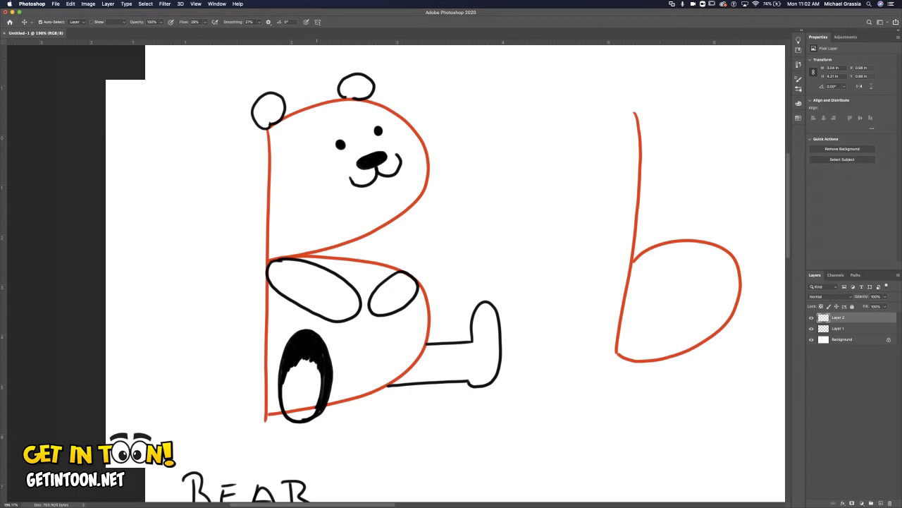
mouse_move(315, 363)
mouse_down()
mouse_move(311, 396)
mouse_move(299, 374)
mouse_move(289, 399)
mouse_move(292, 412)
mouse_move(295, 400)
mouse_move(315, 405)
mouse_up()
mouse_move(282, 265)
mouse_down()
mouse_move(291, 286)
mouse_move(311, 282)
mouse_move(272, 279)
mouse_move(318, 275)
mouse_move(347, 291)
mouse_move(354, 314)
mouse_move(313, 310)
mouse_move(338, 293)
mouse_move(343, 305)
mouse_move(331, 283)
mouse_move(342, 295)
mouse_move(345, 275)
mouse_move(313, 267)
mouse_up()
mouse_move(402, 281)
mouse_down()
mouse_move(375, 309)
mouse_move(381, 315)
mouse_move(389, 299)
mouse_up()
mouse_move(396, 268)
mouse_down()
mouse_move(422, 276)
mouse_move(423, 302)
mouse_up()
mouse_move(422, 348)
mouse_down()
mouse_move(475, 347)
mouse_move(483, 305)
mouse_move(496, 368)
mouse_move(481, 384)
mouse_move(405, 383)
mouse_move(423, 361)
mouse_move(482, 366)
mouse_move(486, 316)
mouse_move(481, 374)
mouse_up()
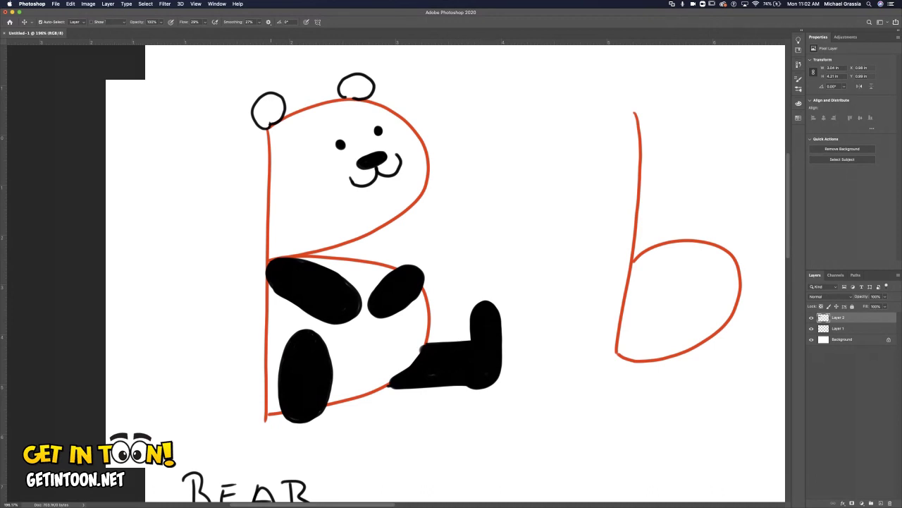
- Fill both ears solid black and thicken the arms over the red outline
mouse_move(276, 100)
mouse_down()
mouse_move(263, 117)
mouse_move(269, 109)
mouse_up()
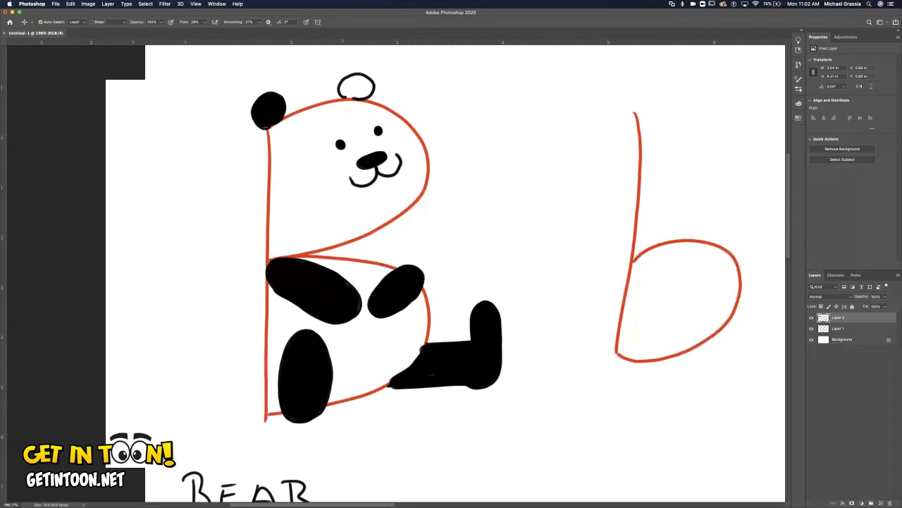
mouse_move(347, 78)
mouse_down()
mouse_move(364, 82)
mouse_move(351, 94)
mouse_move(360, 87)
mouse_up()
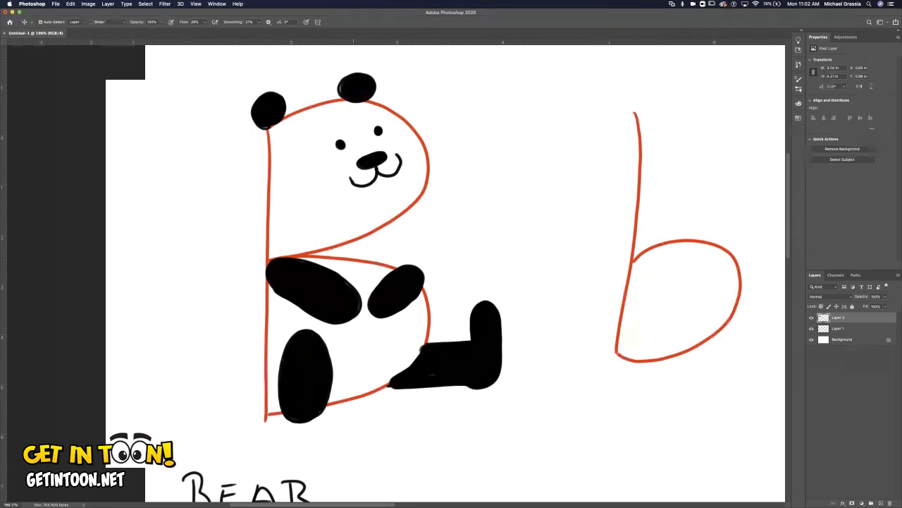
mouse_move(277, 302)
mouse_down()
mouse_move(267, 280)
mouse_move(276, 299)
mouse_up()
drag(264, 268, 265, 293)
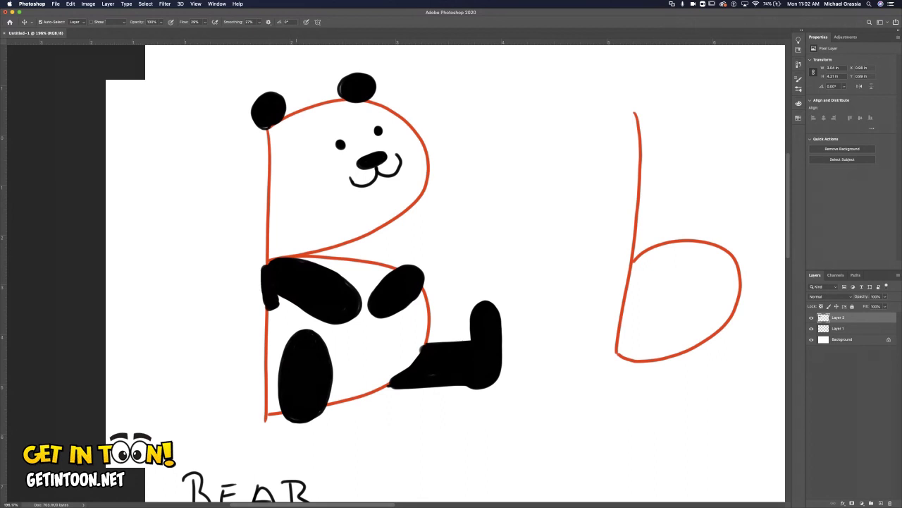
mouse_move(338, 275)
mouse_down()
mouse_move(389, 270)
mouse_move(300, 255)
mouse_move(347, 272)
mouse_move(392, 272)
mouse_up()
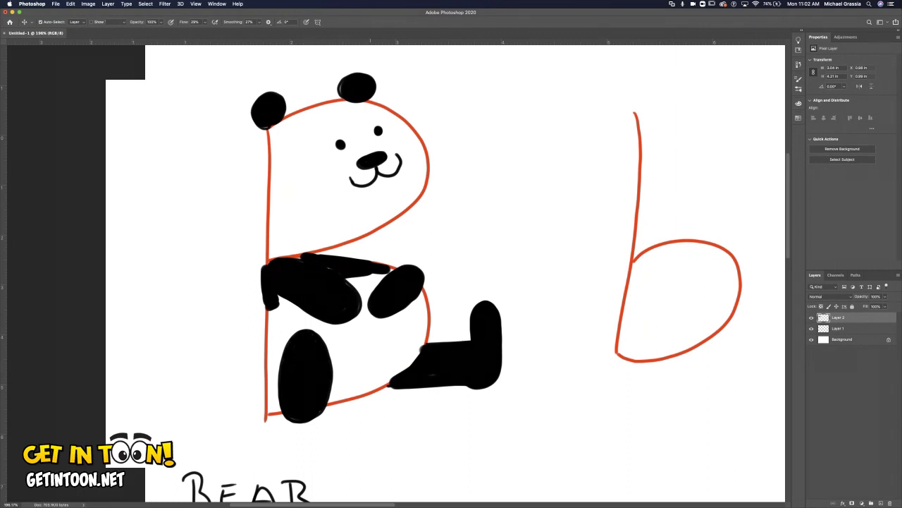
mouse_move(368, 272)
mouse_down()
mouse_move(393, 268)
mouse_move(372, 261)
mouse_up()
- Paint black eye patches with white eye highlights, then fill gaps in the left arm
mouse_move(351, 127)
mouse_down()
mouse_move(326, 132)
mouse_move(325, 151)
mouse_move(337, 161)
mouse_move(362, 145)
mouse_move(347, 130)
mouse_move(346, 141)
mouse_move(385, 122)
mouse_move(396, 134)
mouse_move(366, 123)
mouse_up()
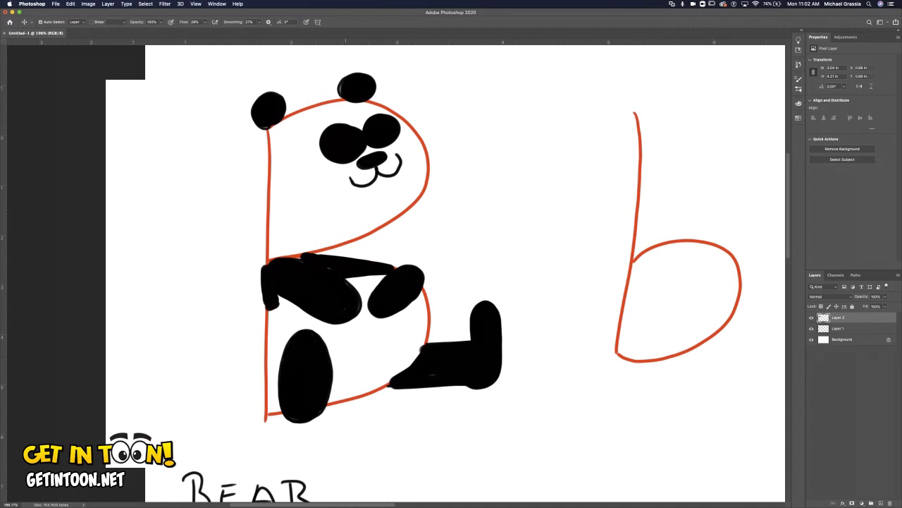
click(345, 144)
click(381, 131)
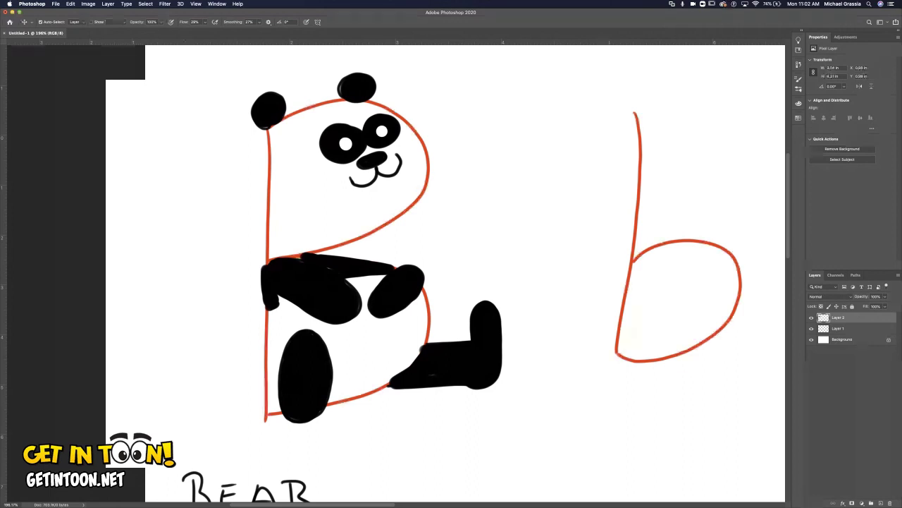
mouse_move(286, 260)
mouse_down()
mouse_move(302, 255)
mouse_move(271, 259)
mouse_up()
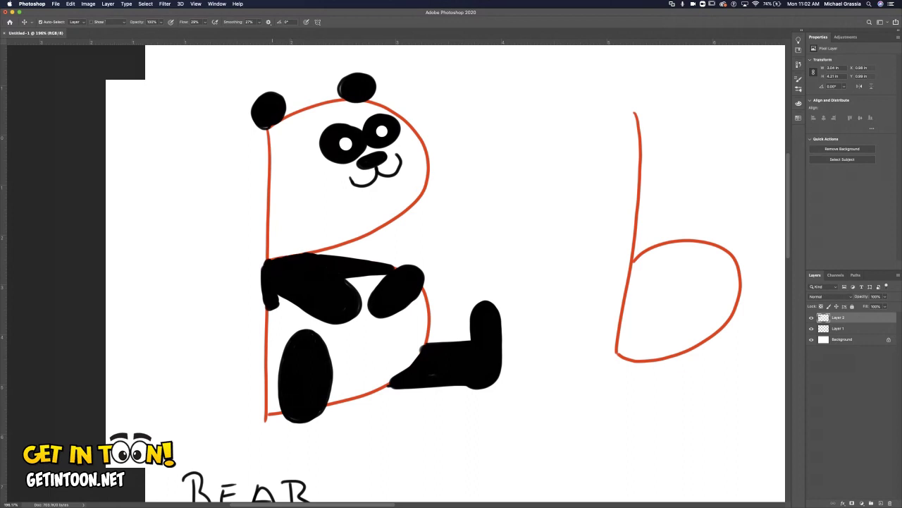
drag(289, 308, 278, 296)
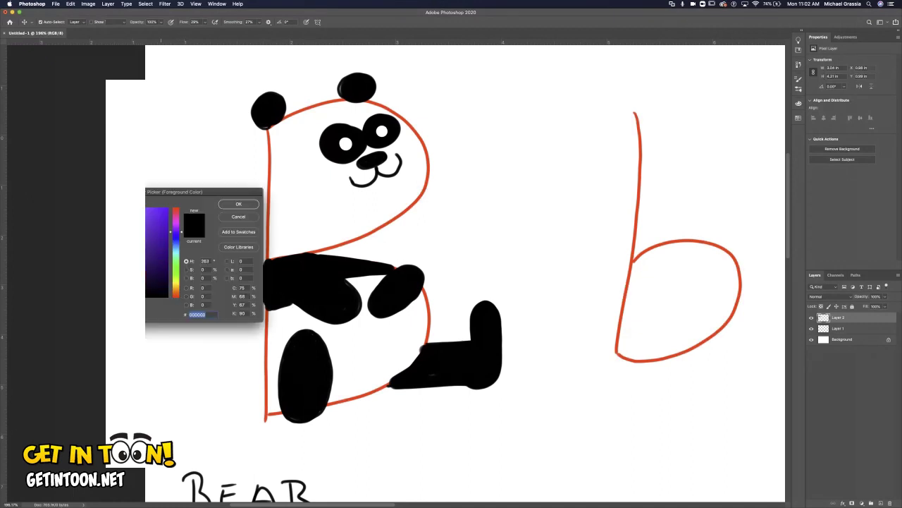
- Set the foreground colour to #6000ff and add a new layer for the bamboo
text(6000ff)
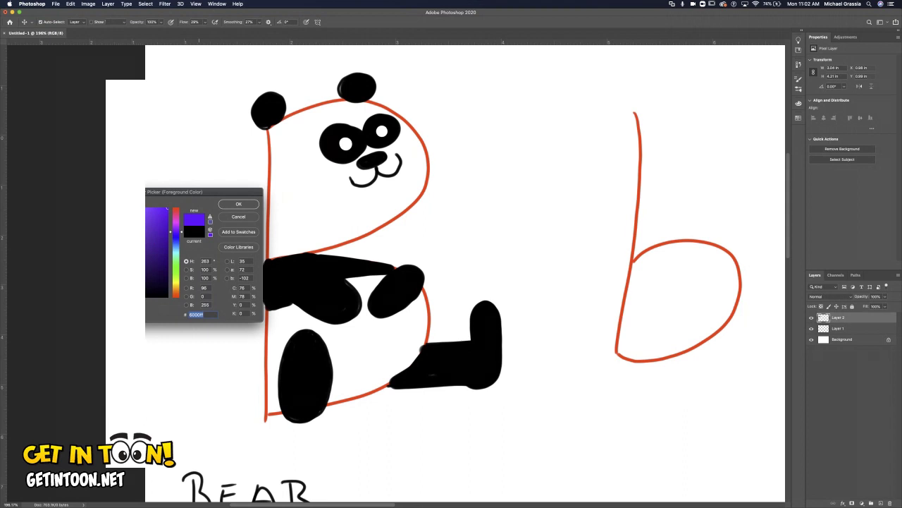
key(Return)
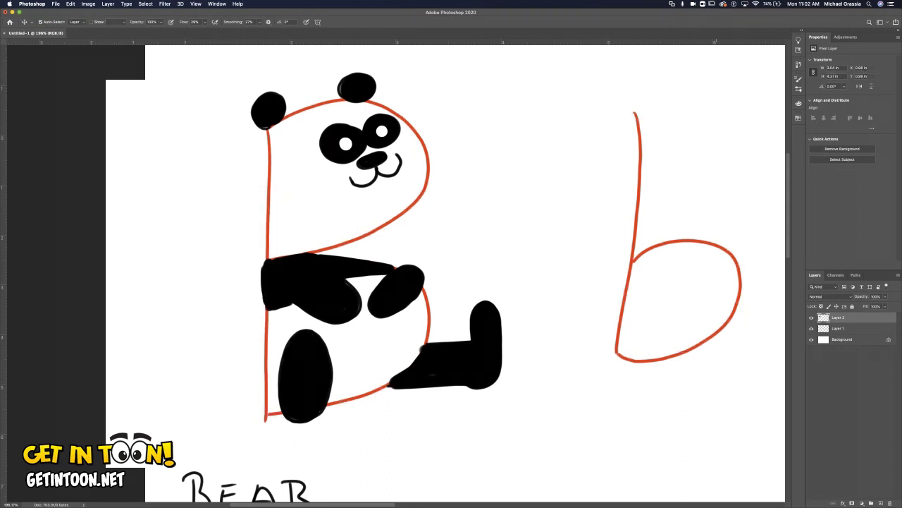
key(super+shift+alt+n)
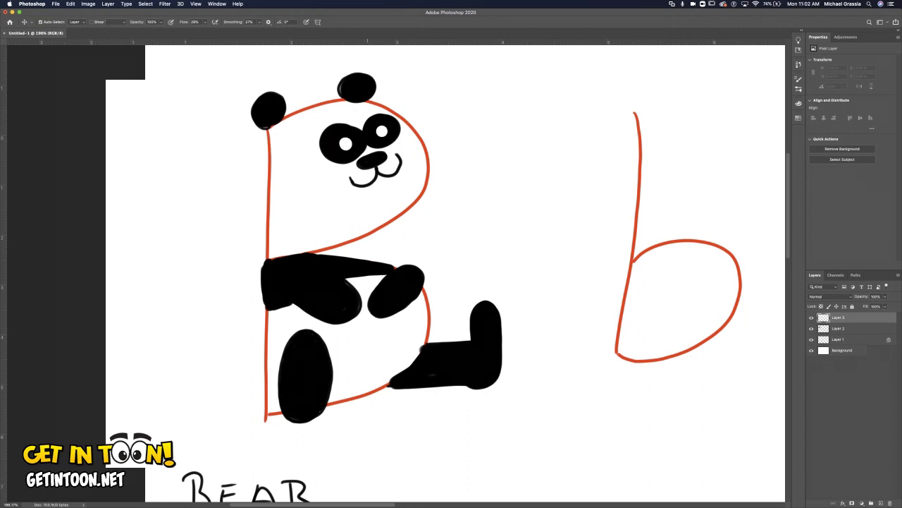
- Paint a purple bamboo stalk with four cross joints and a leaf
mouse_move(364, 185)
mouse_down()
mouse_move(351, 354)
mouse_move(369, 351)
mouse_move(385, 177)
mouse_up()
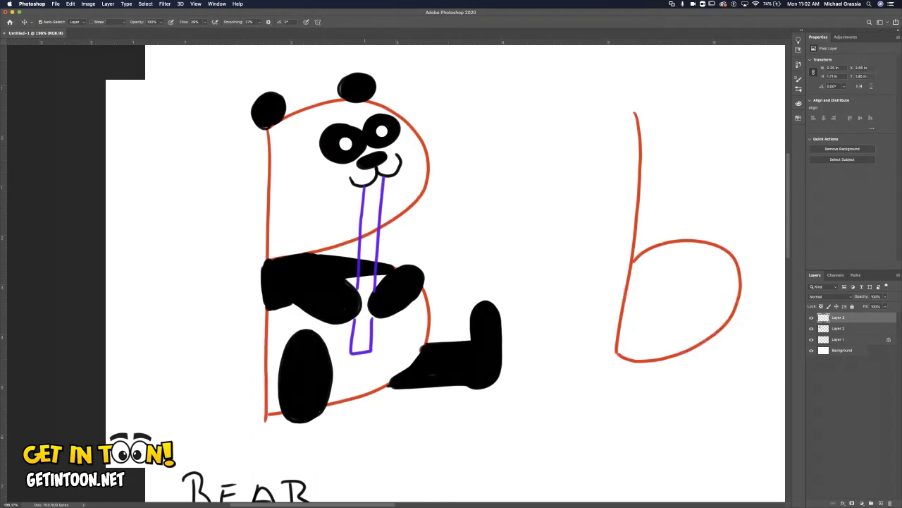
drag(357, 220, 380, 219)
drag(352, 251, 376, 250)
drag(350, 285, 373, 285)
drag(349, 331, 376, 330)
mouse_move(385, 210)
mouse_down()
mouse_move(416, 185)
mouse_move(389, 210)
mouse_up()
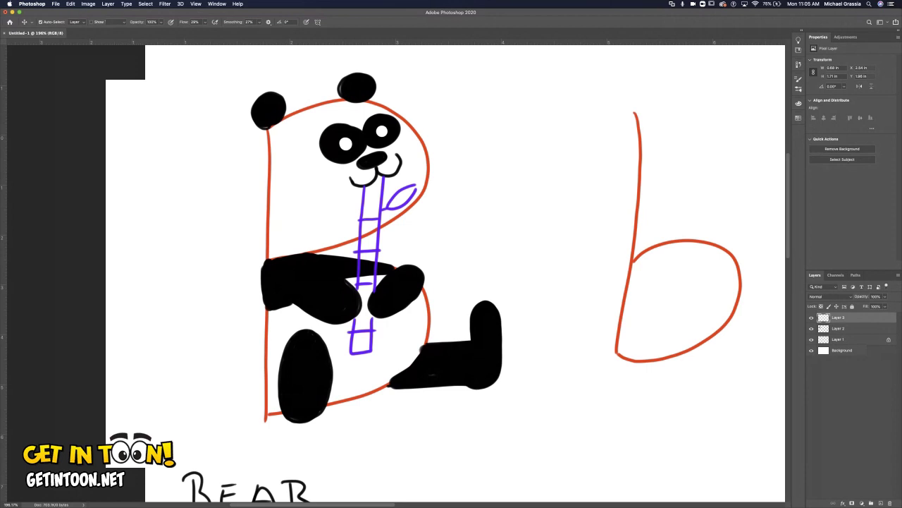
- On a new layer, draw the pointed hat, hairline, glasses and small mouth in the b
key(super+shift+alt+n)
key(super+shift+alt+n)
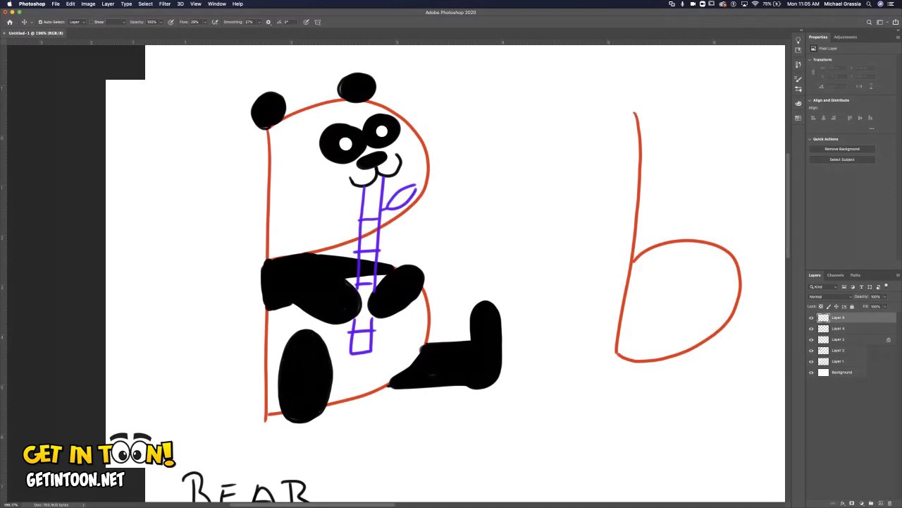
scroll(452, 267, right, 10)
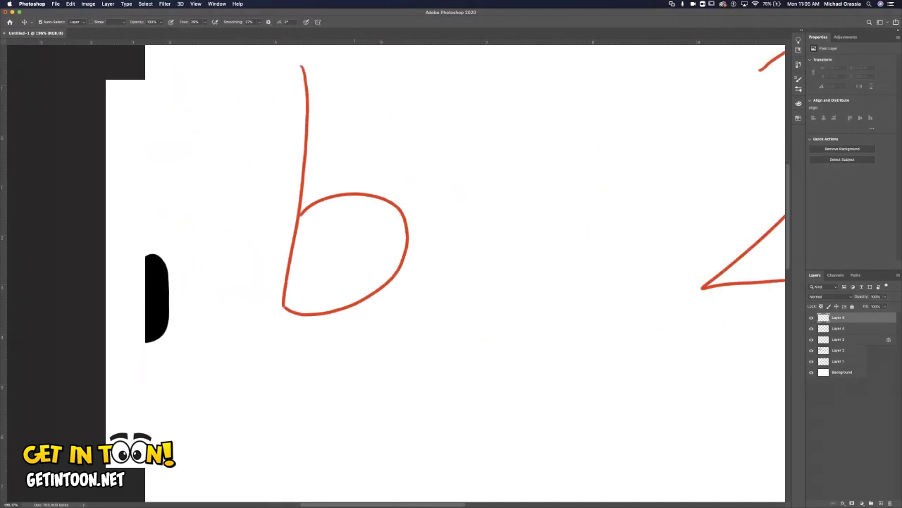
key(super+minus)
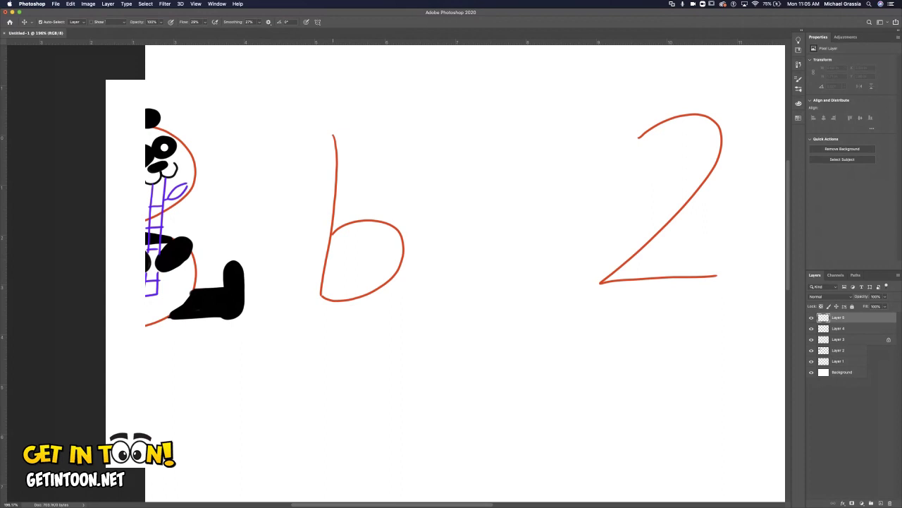
drag(334, 135, 390, 217)
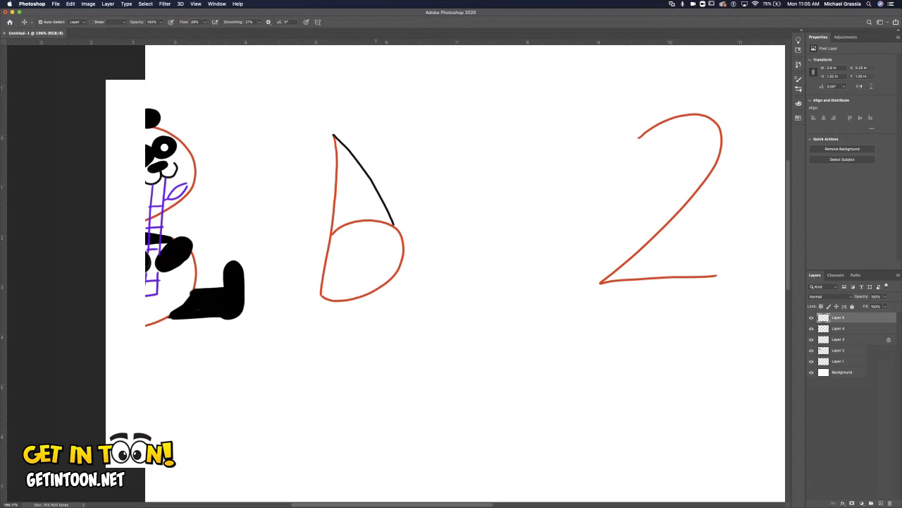
mouse_move(376, 222)
mouse_down()
mouse_move(353, 264)
mouse_move(320, 290)
mouse_up()
drag(376, 222, 402, 256)
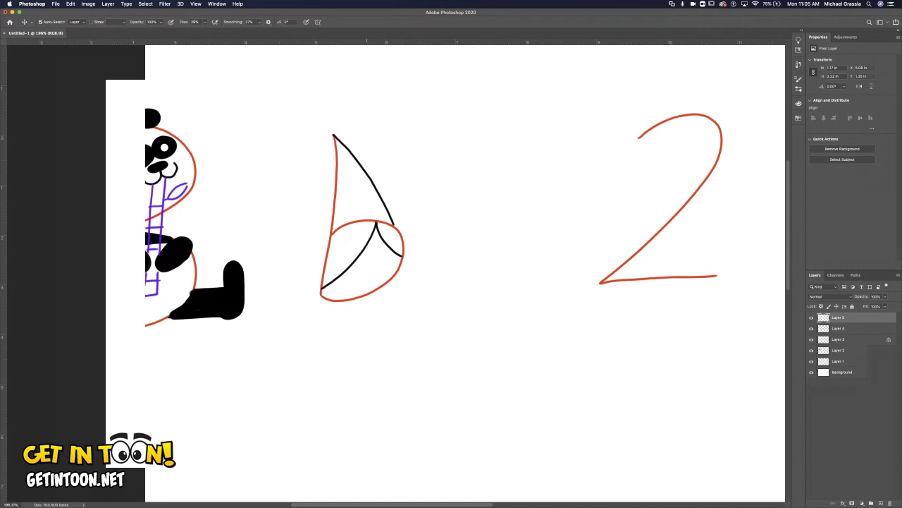
mouse_move(368, 249)
mouse_down()
mouse_move(384, 258)
mouse_move(382, 249)
mouse_up()
drag(373, 264, 389, 269)
- Draw the bodice, puffed sleeves, flared skirt with hem, and feet below it
key(shift+Up)
key(shift+Up)
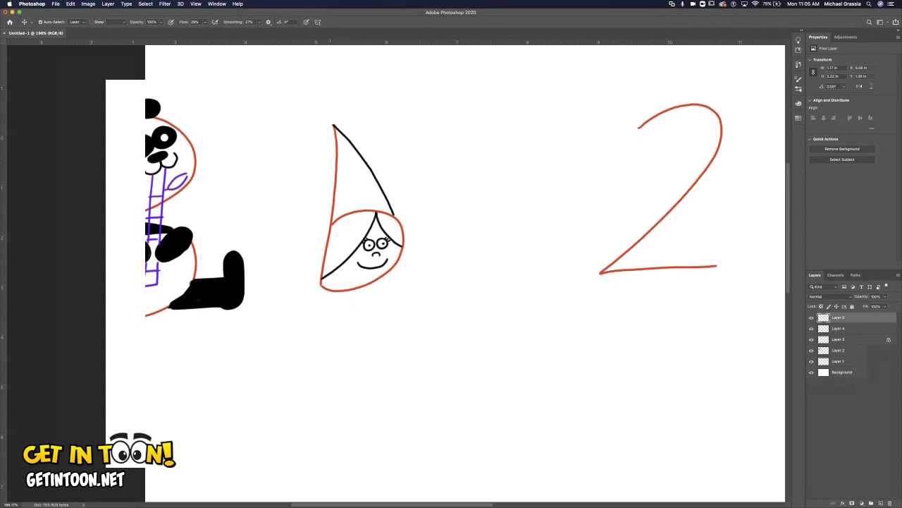
mouse_move(331, 293)
mouse_down()
mouse_move(317, 343)
mouse_move(378, 344)
mouse_up()
drag(376, 280, 378, 345)
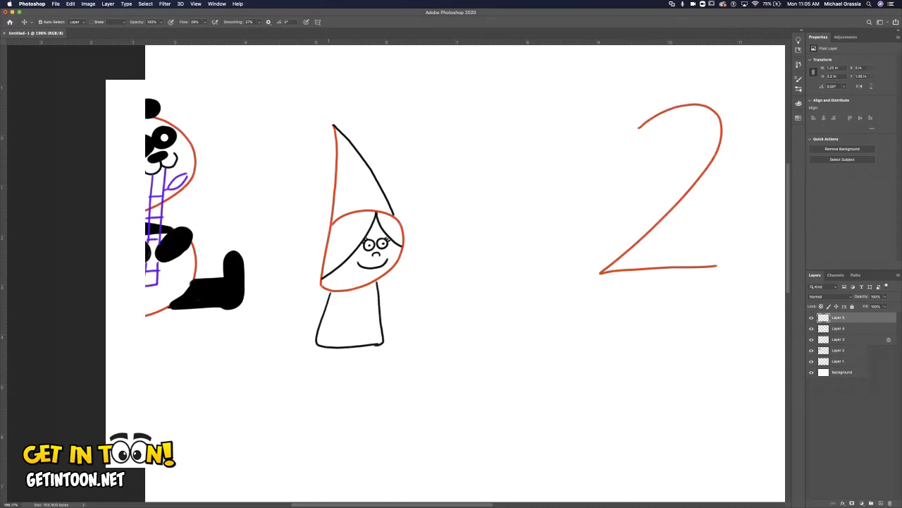
drag(301, 305, 326, 311)
mouse_move(378, 280)
mouse_down()
mouse_move(386, 275)
mouse_move(399, 303)
mouse_move(382, 306)
mouse_up()
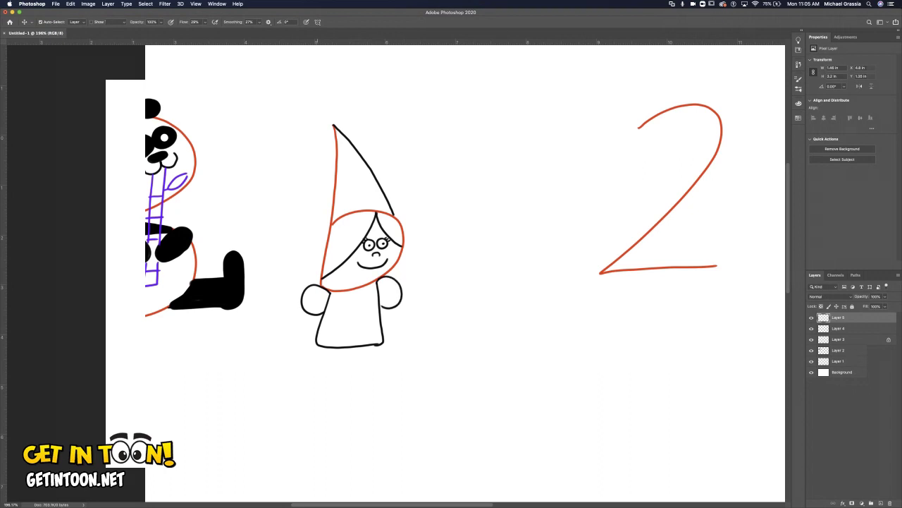
mouse_move(316, 346)
mouse_down()
mouse_move(295, 376)
mouse_move(294, 440)
mouse_up()
mouse_move(382, 344)
mouse_down()
mouse_move(398, 358)
mouse_move(405, 407)
mouse_move(396, 441)
mouse_up()
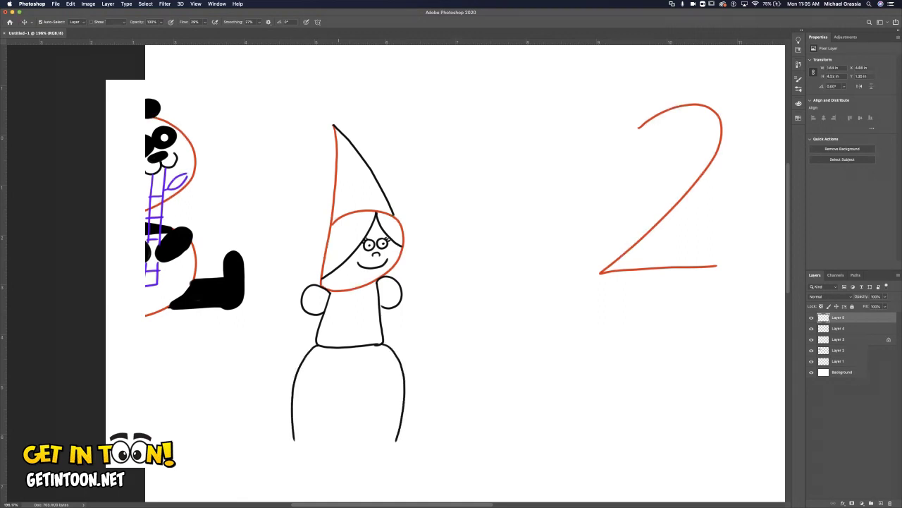
mouse_move(294, 439)
mouse_down()
mouse_move(298, 455)
mouse_move(409, 449)
mouse_up()
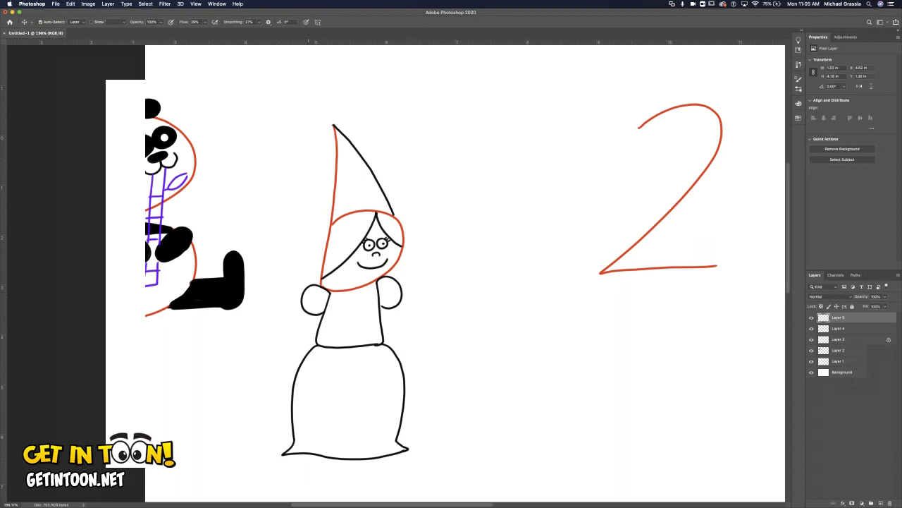
drag(306, 457, 381, 459)
- Draw both arms with a hand on the left and fingers on the right
drag(303, 309, 273, 351)
drag(311, 316, 285, 356)
drag(391, 308, 409, 355)
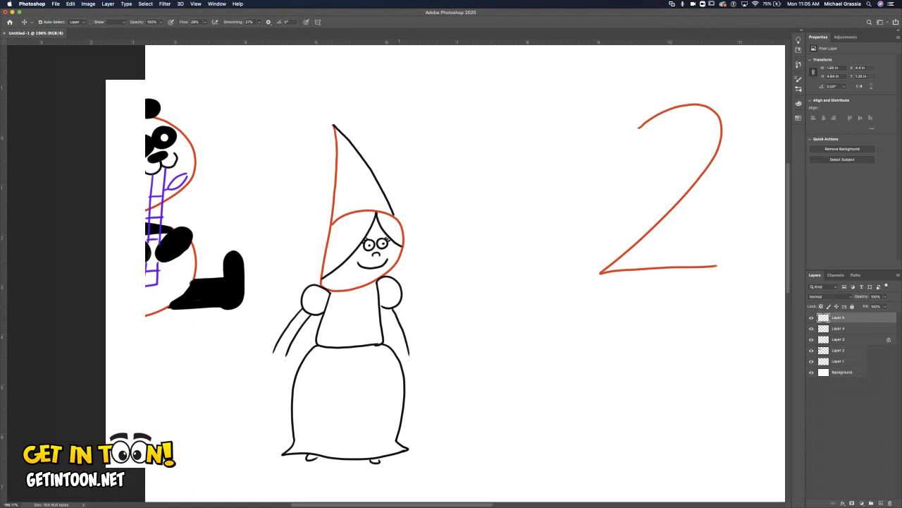
drag(399, 303, 421, 348)
mouse_move(271, 352)
mouse_down()
mouse_move(261, 371)
mouse_move(289, 372)
mouse_up()
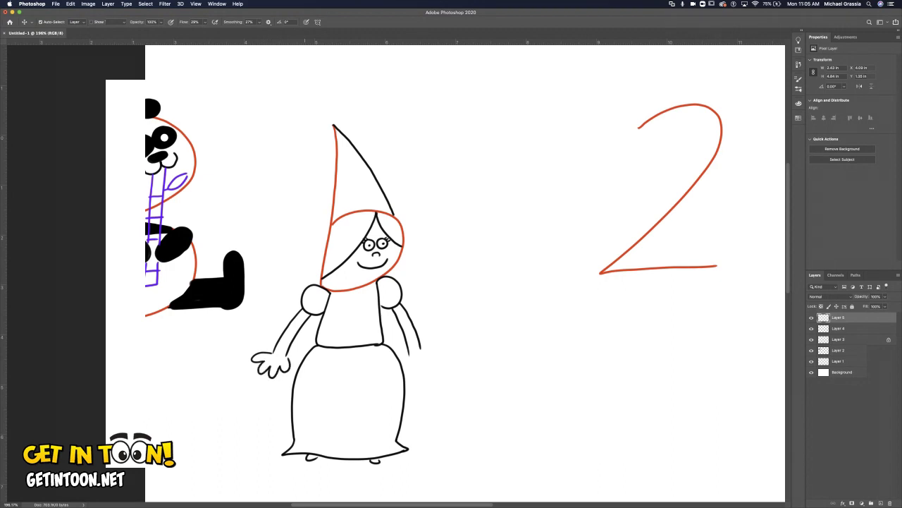
mouse_move(407, 362)
mouse_down()
mouse_move(427, 374)
mouse_move(437, 369)
mouse_up()
mouse_move(429, 354)
mouse_down()
mouse_move(435, 362)
mouse_move(433, 346)
mouse_up()
- Add a necklace, sleeve cuffs, three skirt folds and two wavy hair strands
mouse_move(341, 292)
mouse_down()
mouse_move(359, 291)
mouse_move(354, 300)
mouse_move(364, 293)
mouse_up()
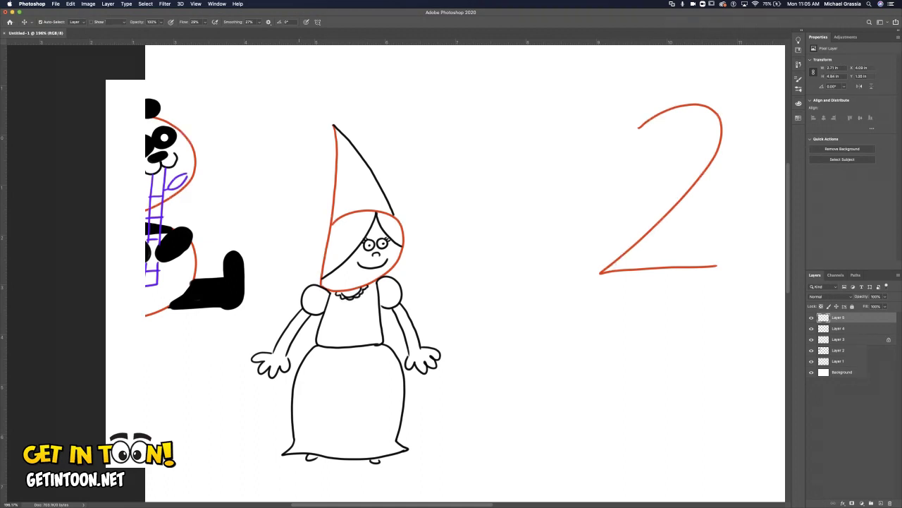
drag(297, 306, 307, 314)
drag(390, 308, 402, 306)
mouse_move(325, 356)
mouse_down()
mouse_move(316, 416)
mouse_move(354, 388)
mouse_up()
drag(367, 356, 381, 400)
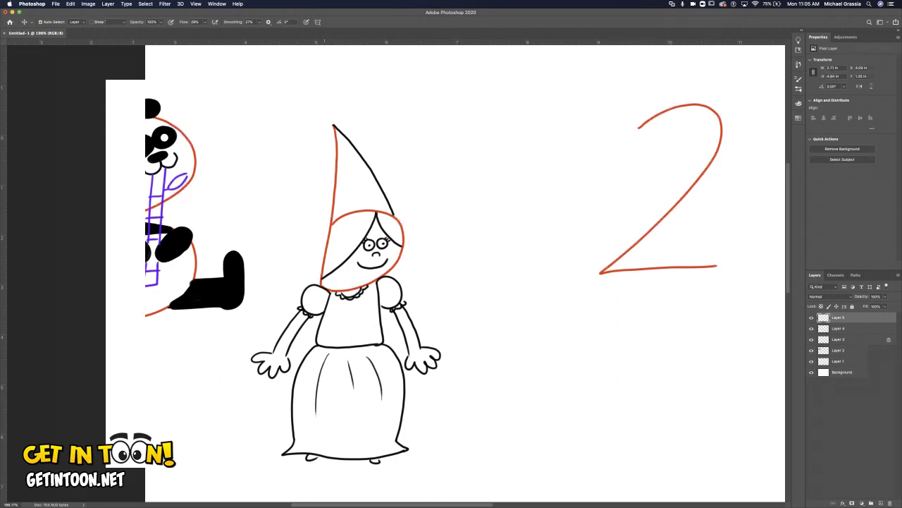
mouse_move(333, 126)
mouse_down()
mouse_move(331, 225)
mouse_move(317, 264)
mouse_up()
drag(333, 126, 308, 249)
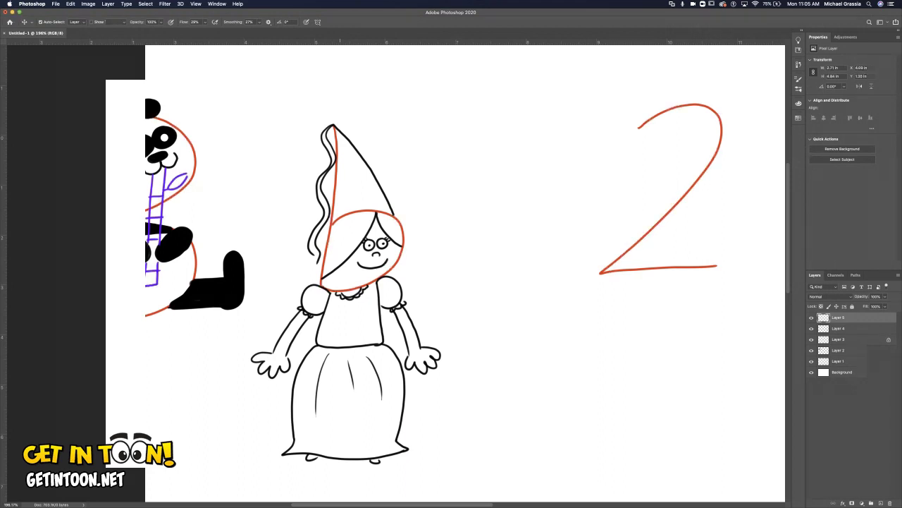
scroll(465, 274, right, 10)
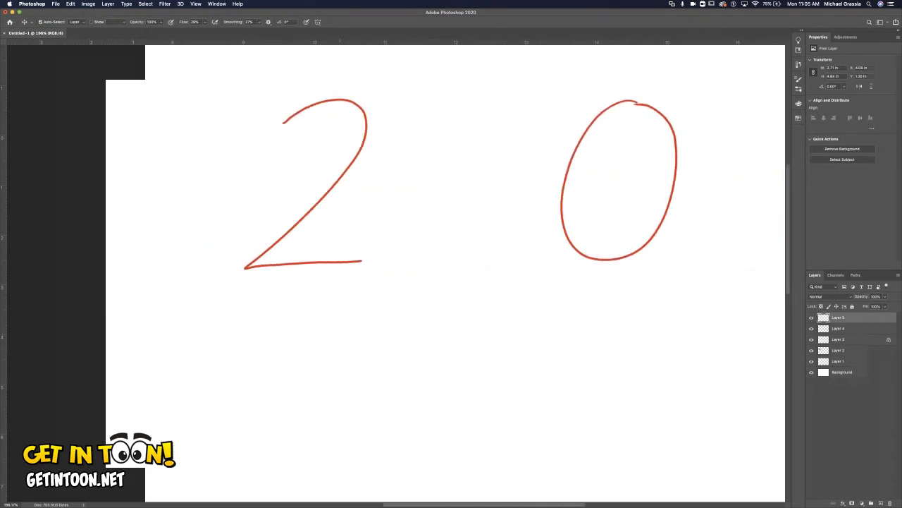
- Paint two eye dots, an eyebrow and a smile around the red 2
scroll(465, 274, right, 3)
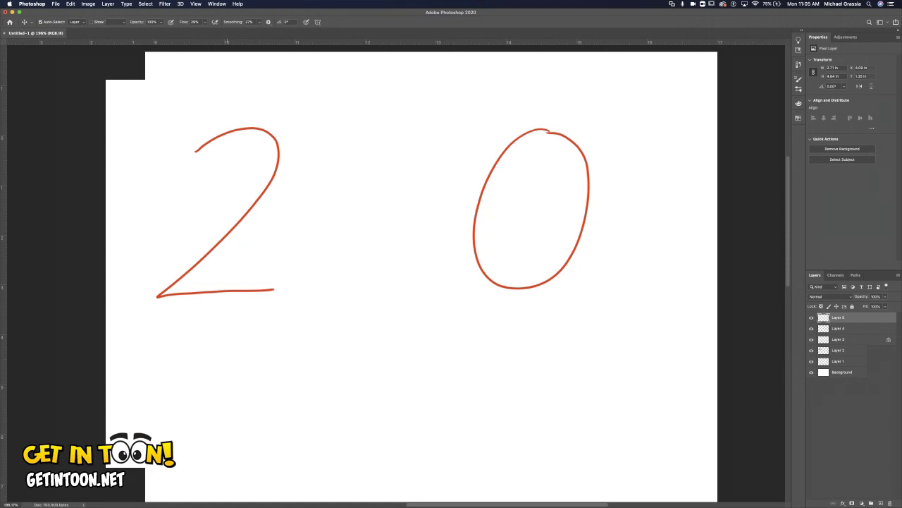
drag(236, 159, 236, 166)
drag(325, 156, 325, 163)
click(325, 163)
mouse_move(302, 139)
mouse_down()
mouse_move(338, 120)
mouse_move(372, 139)
mouse_up()
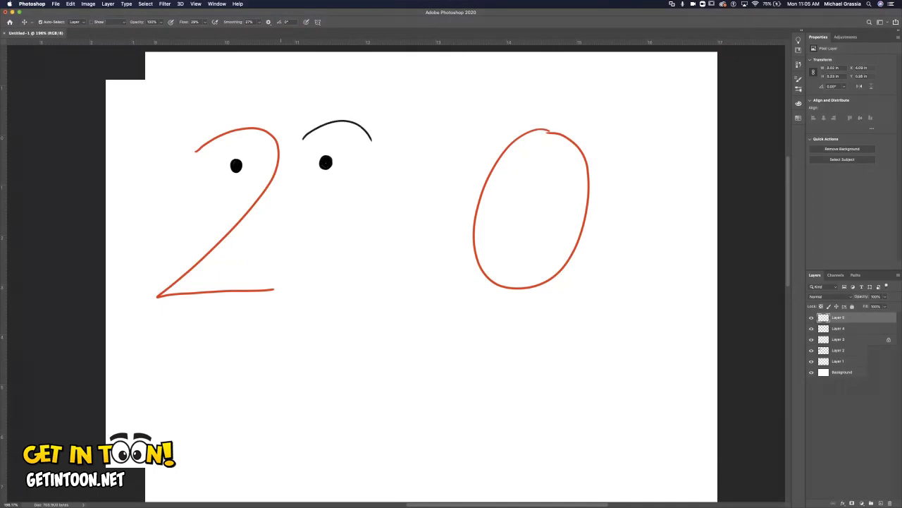
mouse_move(205, 314)
mouse_down()
mouse_move(231, 328)
mouse_move(308, 316)
mouse_move(342, 263)
mouse_up()
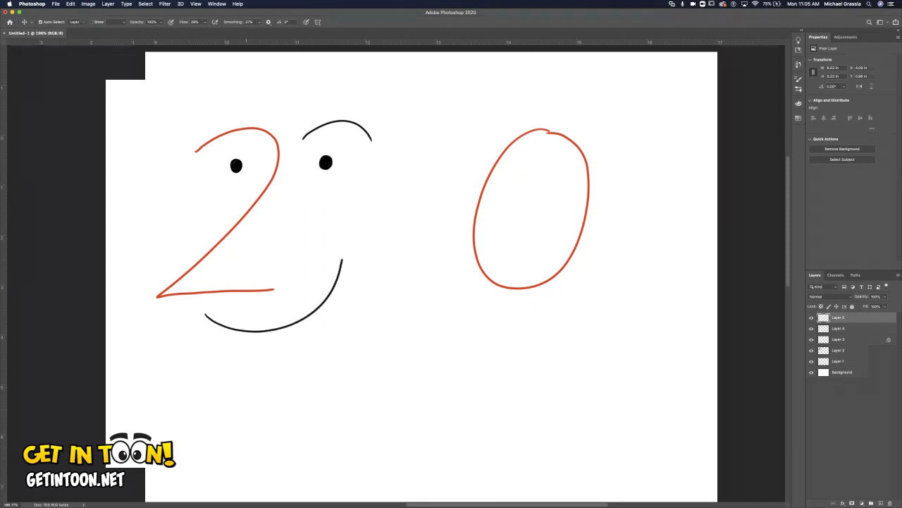
- Outline the face and jaw, add a curled ear on the right, and draw the head top with hair
drag(196, 121, 146, 182)
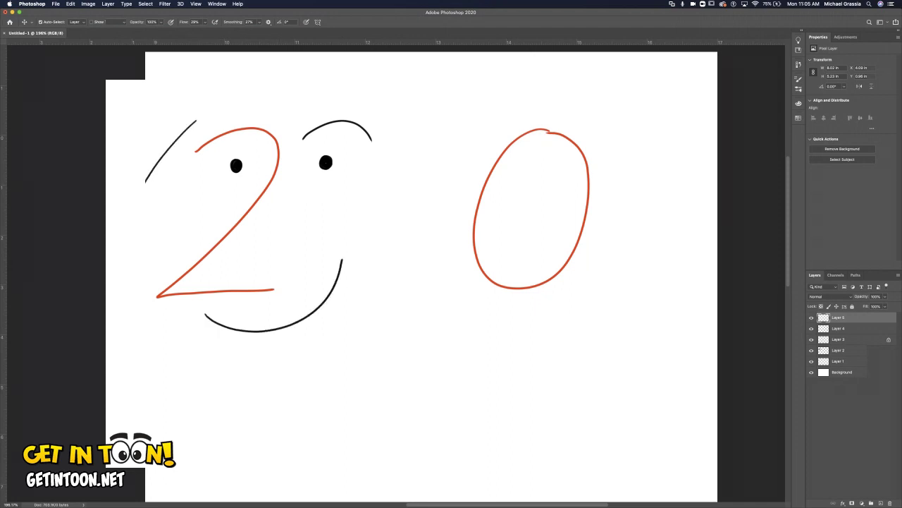
mouse_move(145, 344)
mouse_down()
mouse_move(267, 375)
mouse_move(379, 313)
mouse_move(391, 244)
mouse_up()
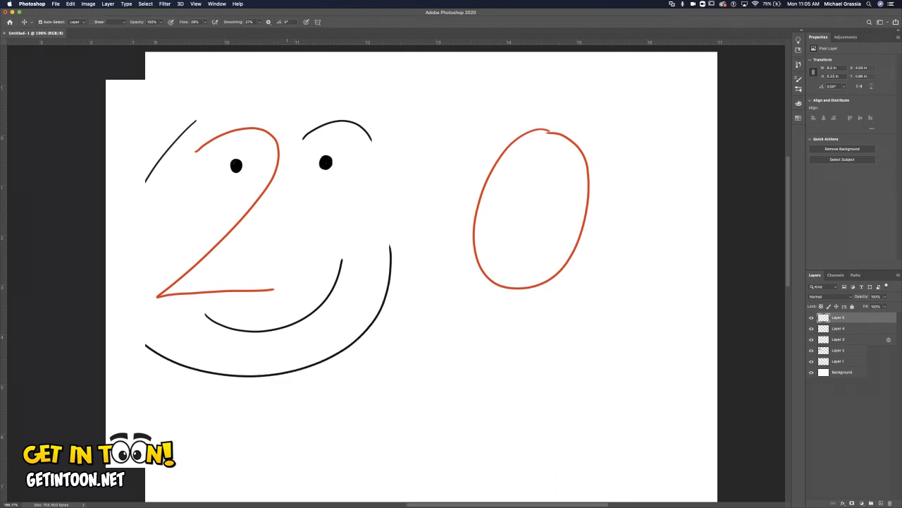
scroll(465, 275, left, 5)
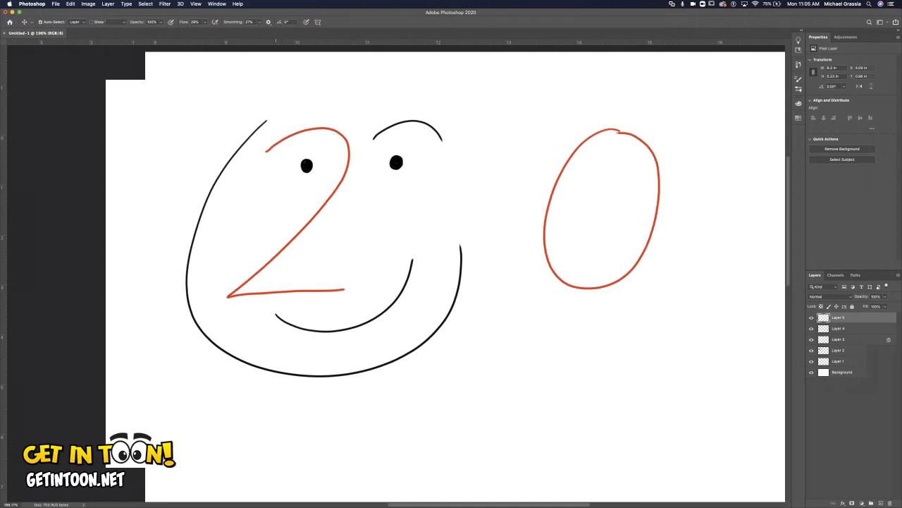
mouse_move(466, 186)
mouse_down()
mouse_move(502, 188)
mouse_move(459, 240)
mouse_up()
drag(486, 189, 477, 217)
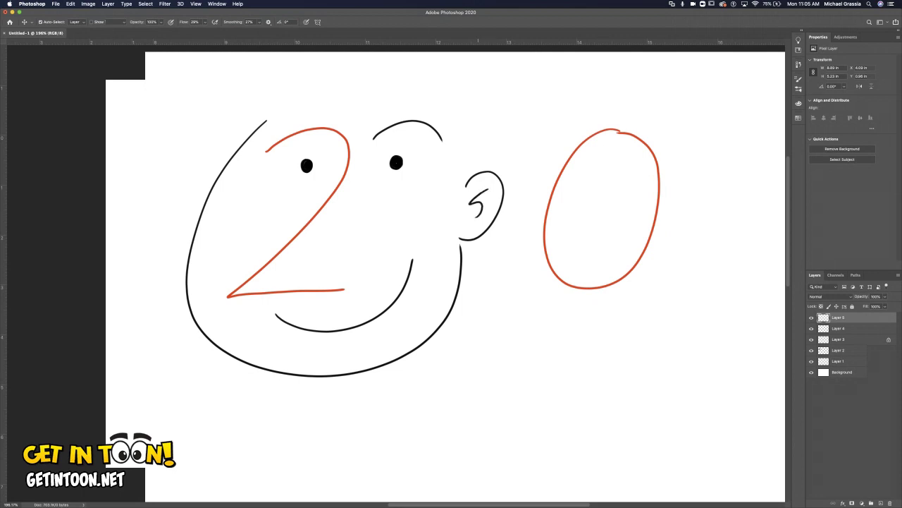
mouse_move(486, 166)
mouse_down()
mouse_move(466, 81)
mouse_move(397, 63)
mouse_move(299, 66)
mouse_move(292, 83)
mouse_move(218, 99)
mouse_up()
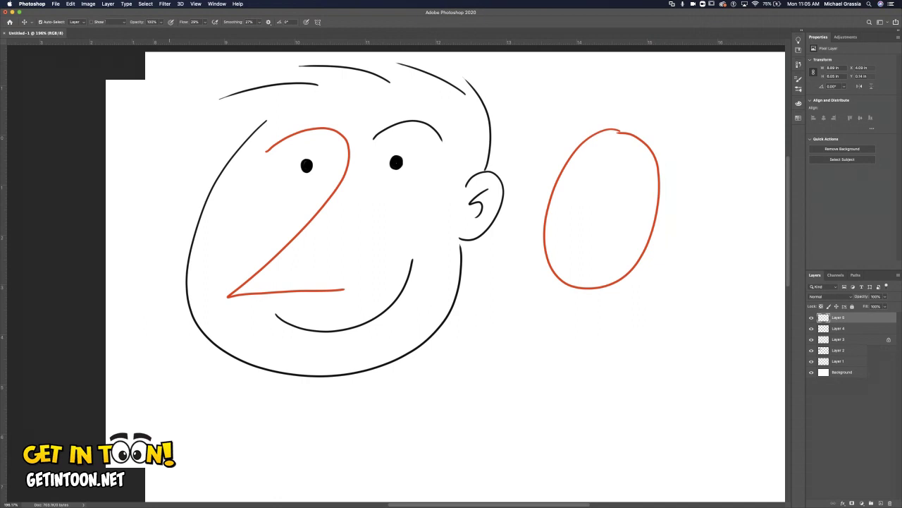
scroll(451, 282, right, 10)
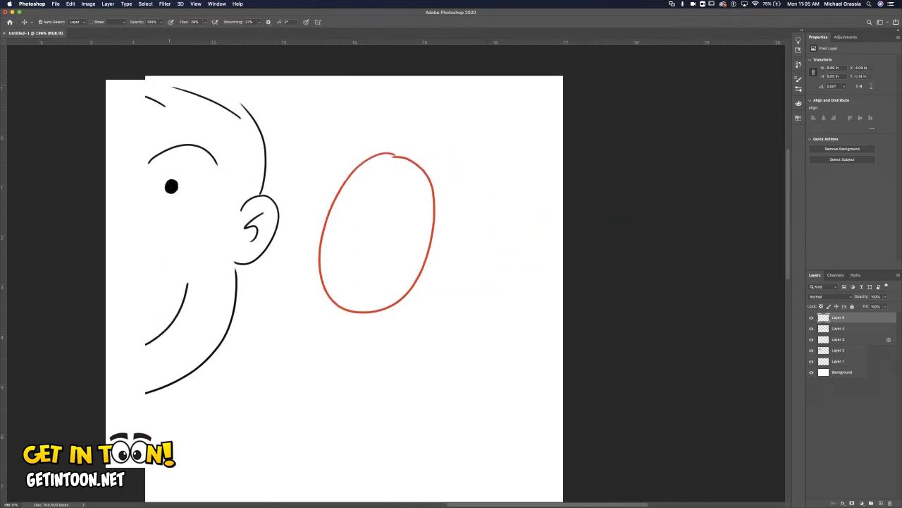
- Dot the centre of the 0 and stack curved strokes for the upper propeller blade
scroll(451, 282, right, 2)
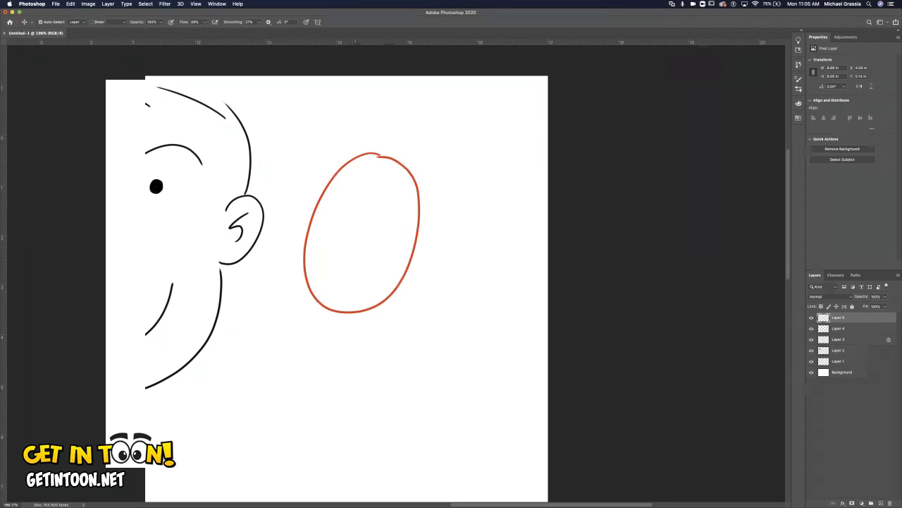
click(360, 229)
drag(355, 225, 376, 216)
drag(350, 211, 375, 205)
mouse_move(359, 198)
mouse_down()
mouse_move(380, 208)
mouse_move(384, 191)
mouse_up()
mouse_move(341, 186)
mouse_down()
mouse_move(388, 184)
mouse_move(388, 167)
mouse_up()
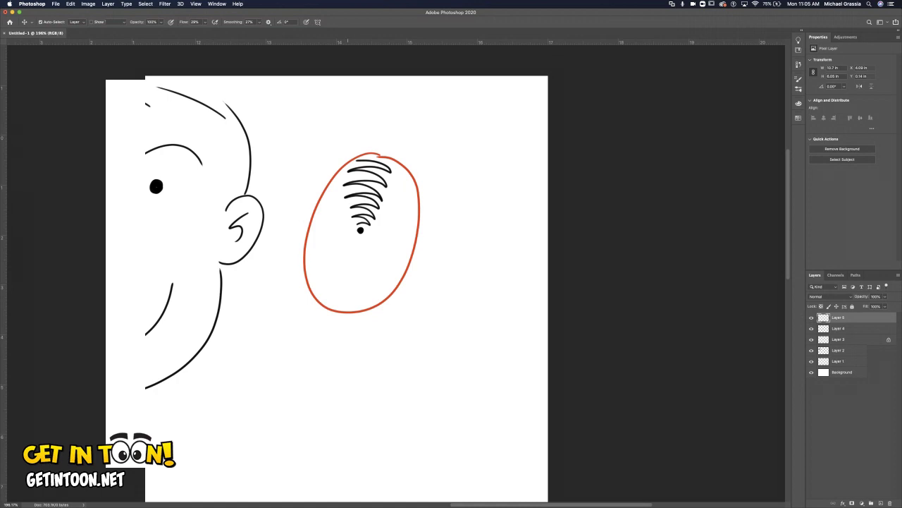
- Draw the lower-left and lower-right propeller blades from stacked curved strokes
mouse_move(350, 231)
mouse_down()
mouse_move(342, 257)
mouse_move(332, 243)
mouse_move(330, 265)
mouse_move(313, 267)
mouse_move(309, 289)
mouse_up()
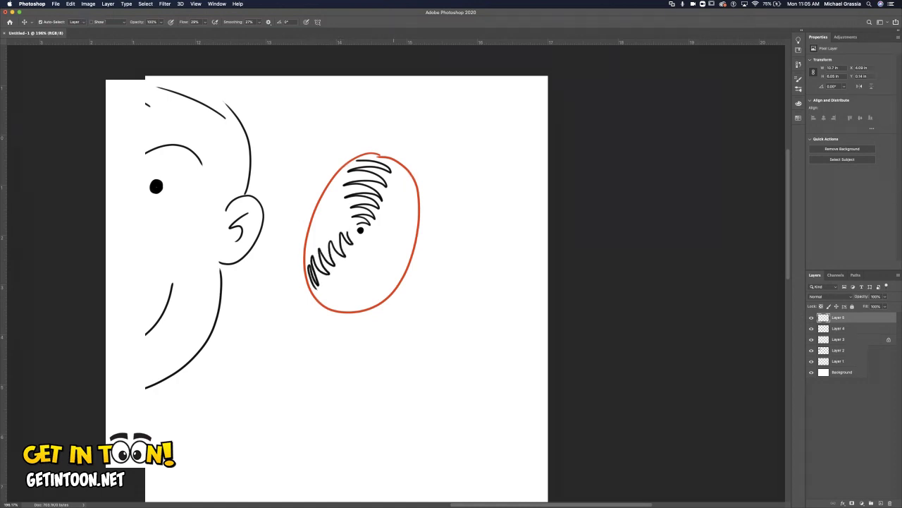
drag(365, 234, 378, 253)
mouse_move(365, 253)
mouse_down()
mouse_move(389, 244)
mouse_move(390, 269)
mouse_up()
drag(369, 264, 393, 283)
drag(373, 270, 396, 289)
drag(377, 275, 399, 292)
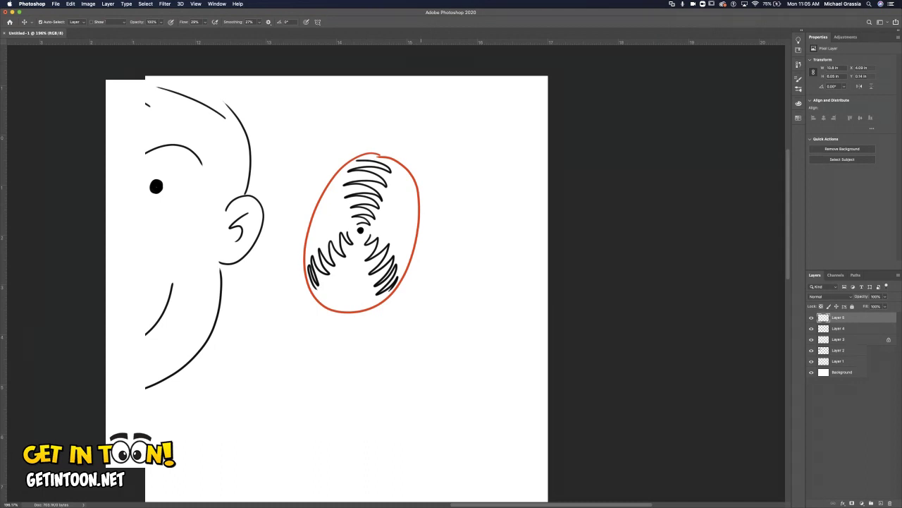
- Draw the upper and lower fuselage lines, tail fin, stabilizer and a tail curl
drag(419, 207, 490, 205)
drag(415, 246, 495, 239)
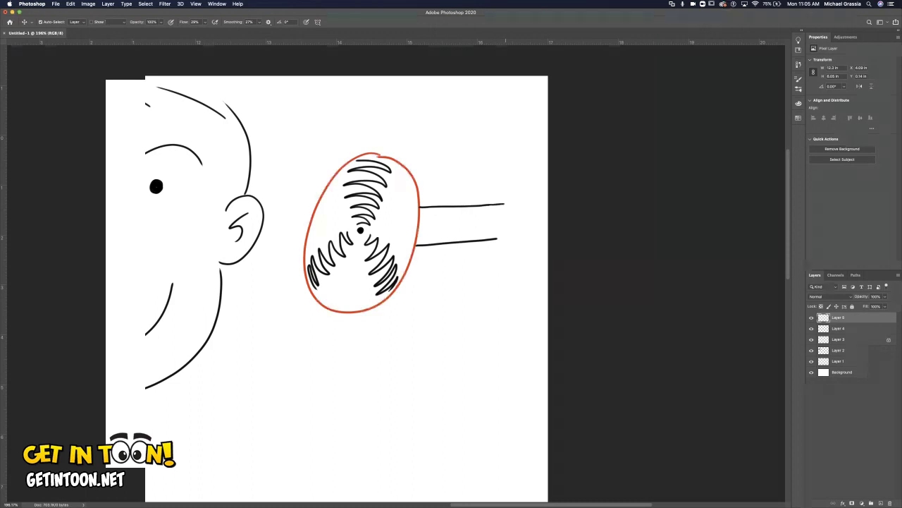
drag(492, 205, 504, 203)
drag(504, 239, 532, 189)
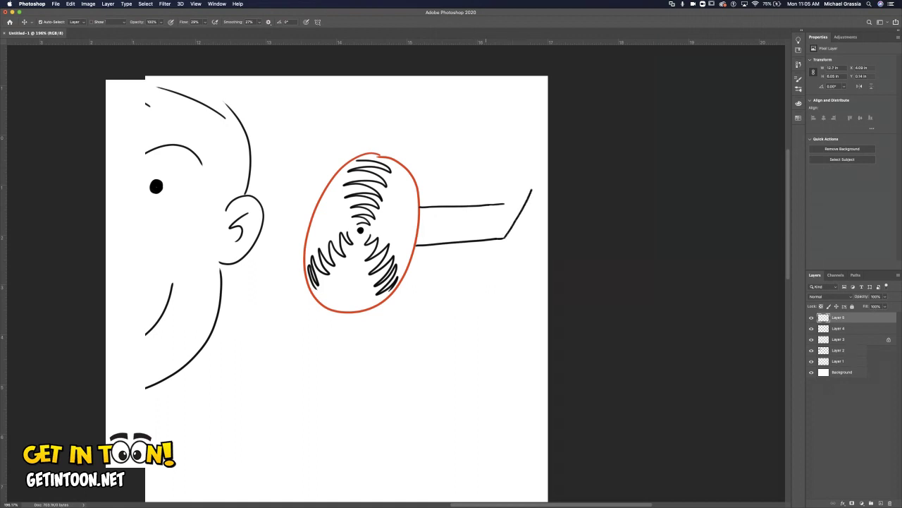
mouse_move(504, 204)
mouse_down()
mouse_move(518, 187)
mouse_move(531, 189)
mouse_up()
drag(520, 198, 536, 195)
drag(509, 190, 504, 194)
- Draw the diagonal wing, undo a stray stroke, and add the cockpit canopy with the pilot's head
mouse_move(438, 229)
mouse_down()
mouse_move(520, 276)
mouse_move(538, 268)
mouse_up()
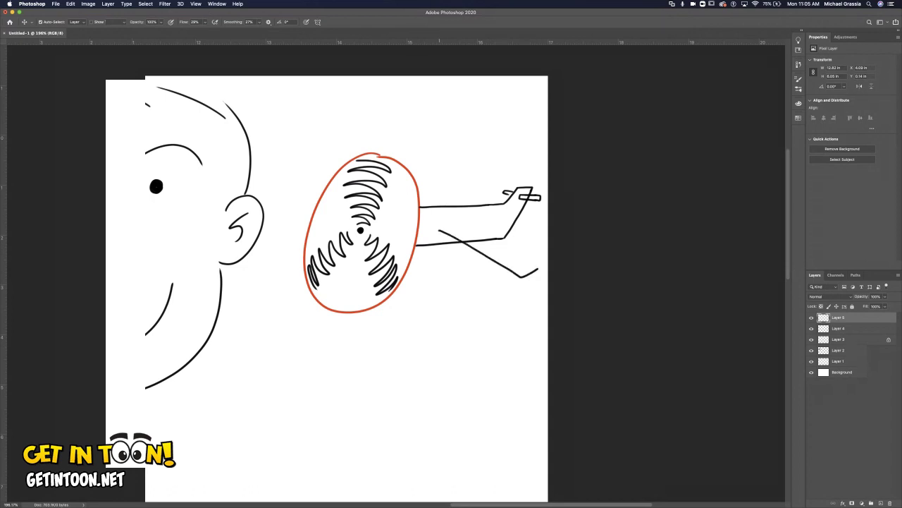
mouse_move(439, 229)
mouse_down()
mouse_move(482, 220)
mouse_move(544, 260)
mouse_move(540, 267)
mouse_up()
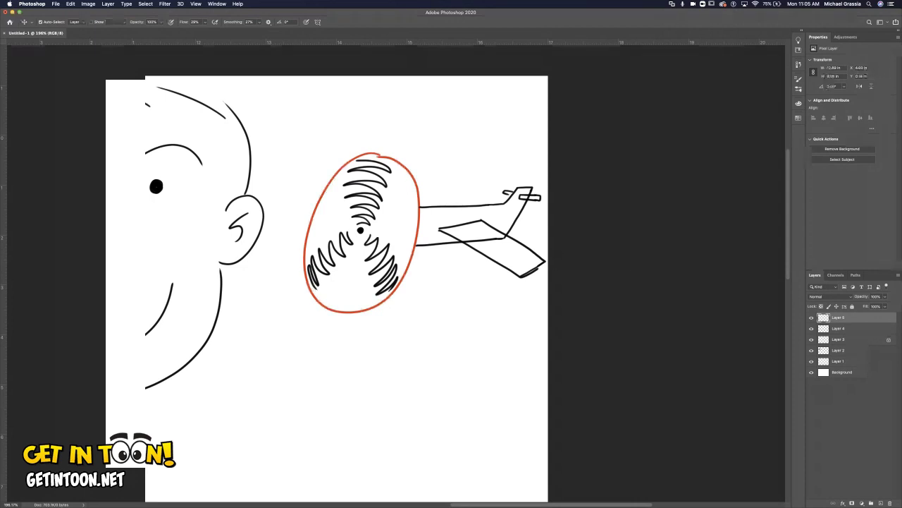
key(super+z)
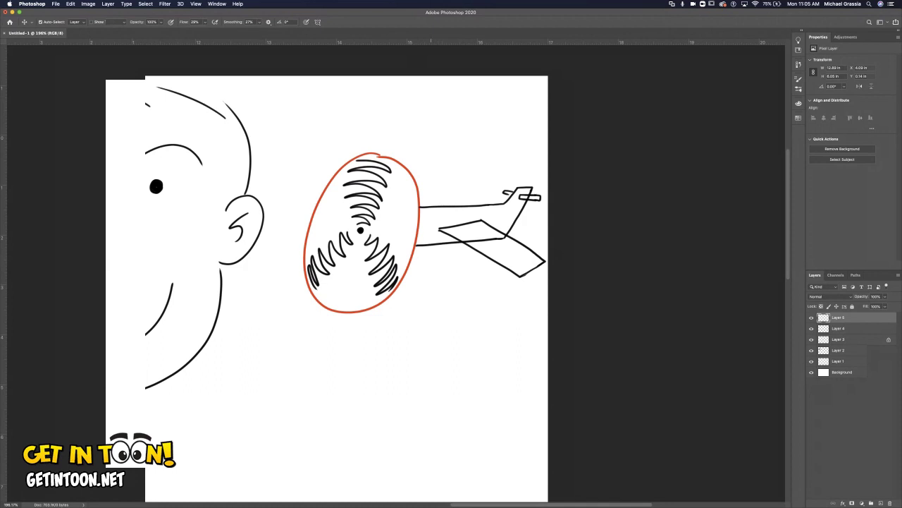
mouse_move(435, 198)
mouse_down()
mouse_move(456, 194)
mouse_move(473, 204)
mouse_up()
click(444, 201)
- Zoom in and brush the small pilot figure inside the cockpit
drag(443, 200, 446, 206)
key(super+equal)
key(super+equal)
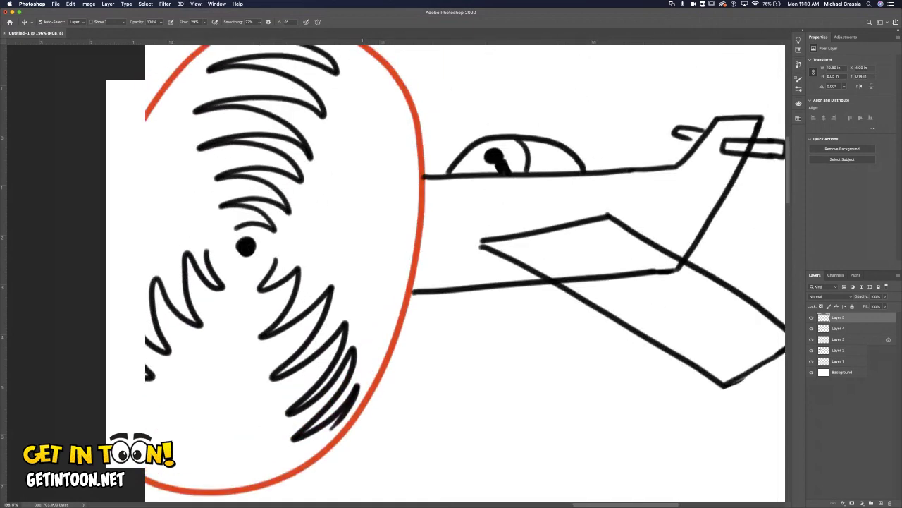
scroll(459, 268, right, 3)
scroll(458, 268, up, 2)
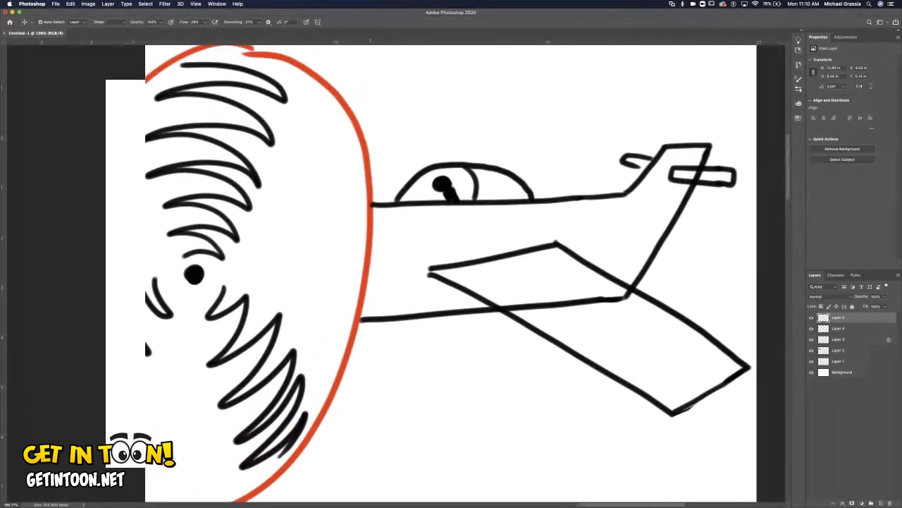
drag(441, 192, 446, 201)
drag(440, 197, 426, 200)
- Zoom out and erase the overshooting tip of the lower fuselage line
key(super+minus)
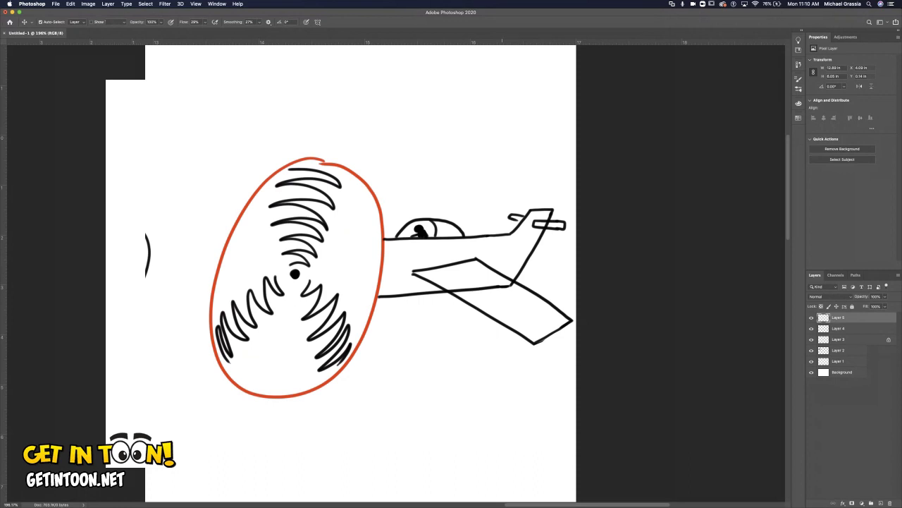
drag(513, 285, 451, 290)
scroll(245, 282, down, 6)
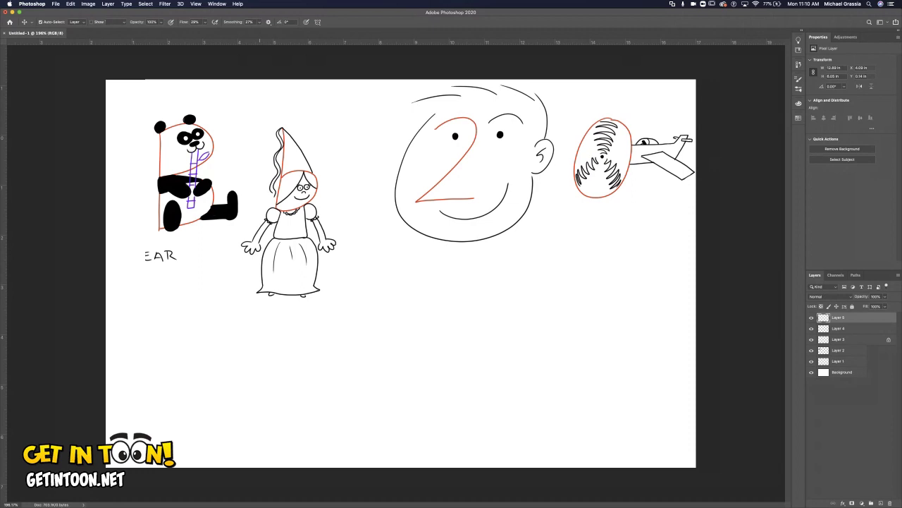
- Brush the captions PRINCESS, FACE and PLANE in black under the princess, face and airplane doodles
mouse_move(261, 305)
mouse_down()
mouse_move(262, 314)
mouse_move(289, 308)
mouse_up()
drag(294, 311, 314, 314)
drag(322, 306, 318, 315)
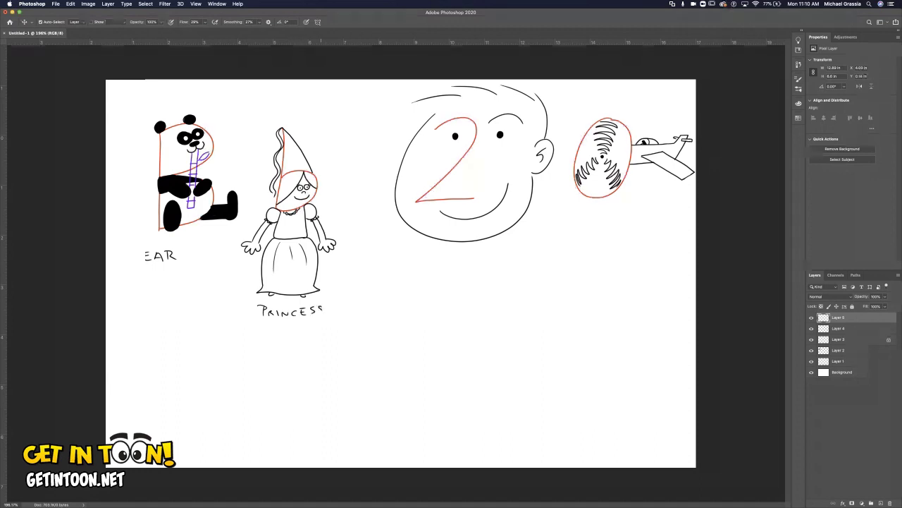
drag(427, 250, 437, 249)
mouse_move(431, 250)
mouse_down()
mouse_move(431, 259)
mouse_move(460, 258)
mouse_up()
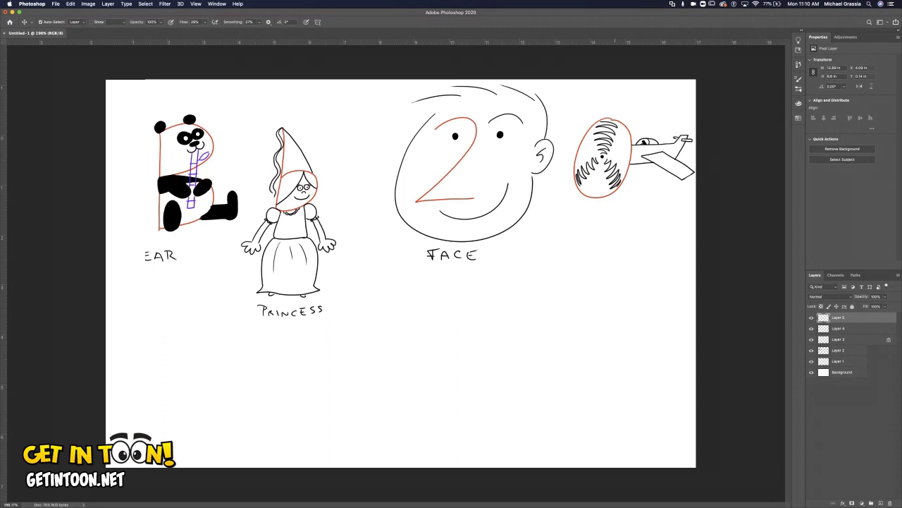
mouse_move(601, 204)
mouse_down()
mouse_move(602, 215)
mouse_move(641, 204)
mouse_move(655, 211)
mouse_up()
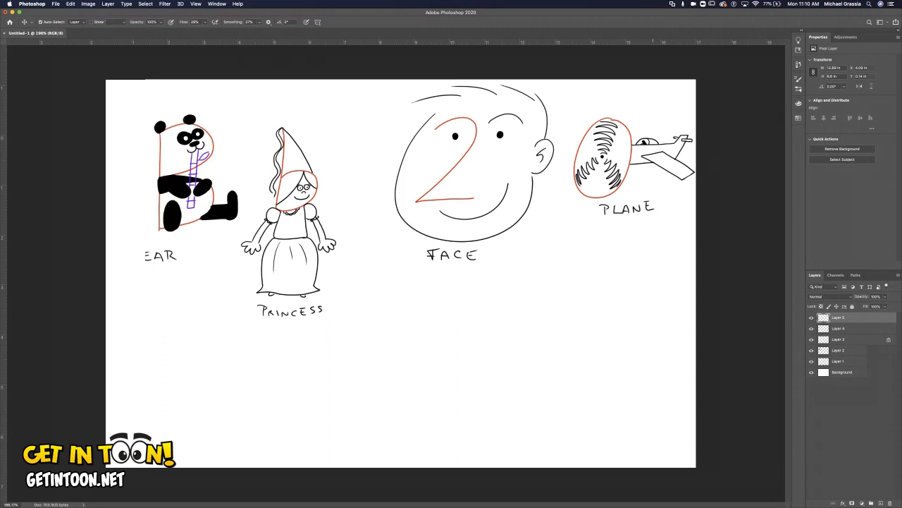